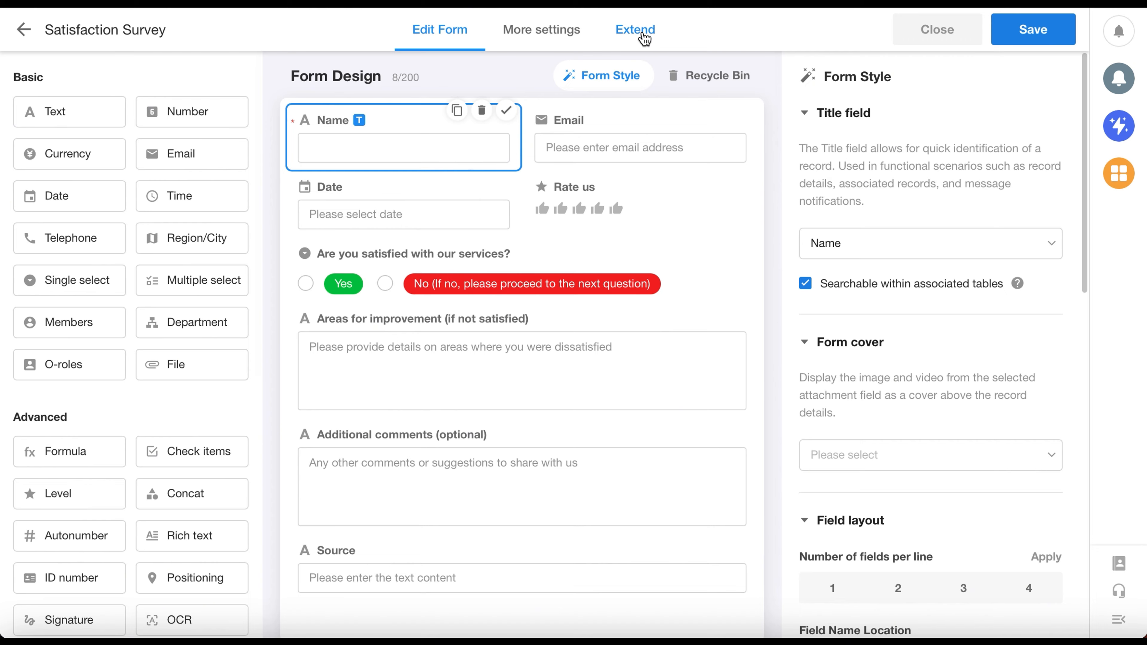
Step: Open the public release settings of the Satisfaction Survey worksheet and activate its public form
{"action": "left_click", "coordinate": [646, 40]}
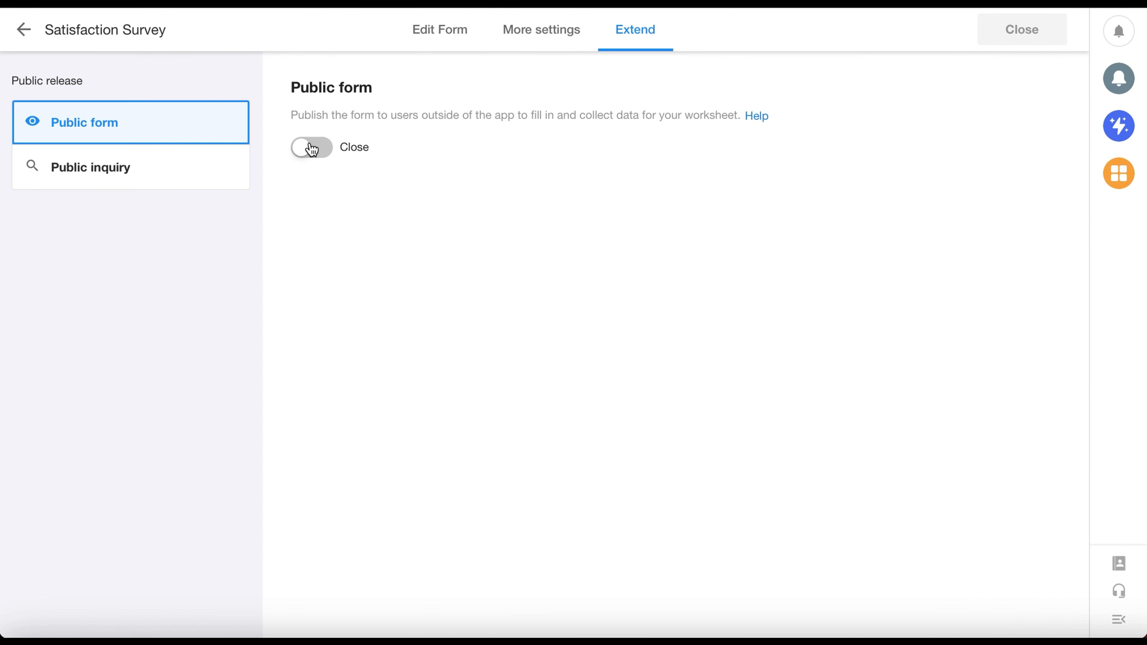
{"action": "left_click", "coordinate": [1023, 34]}
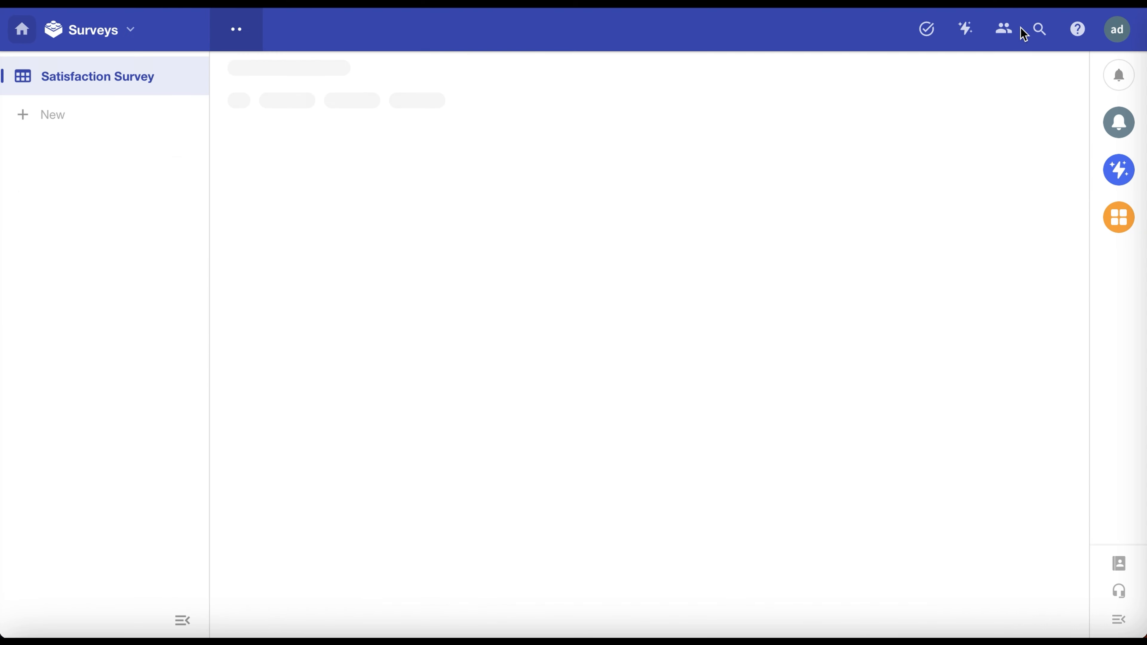
{"action": "left_click", "coordinate": [398, 68]}
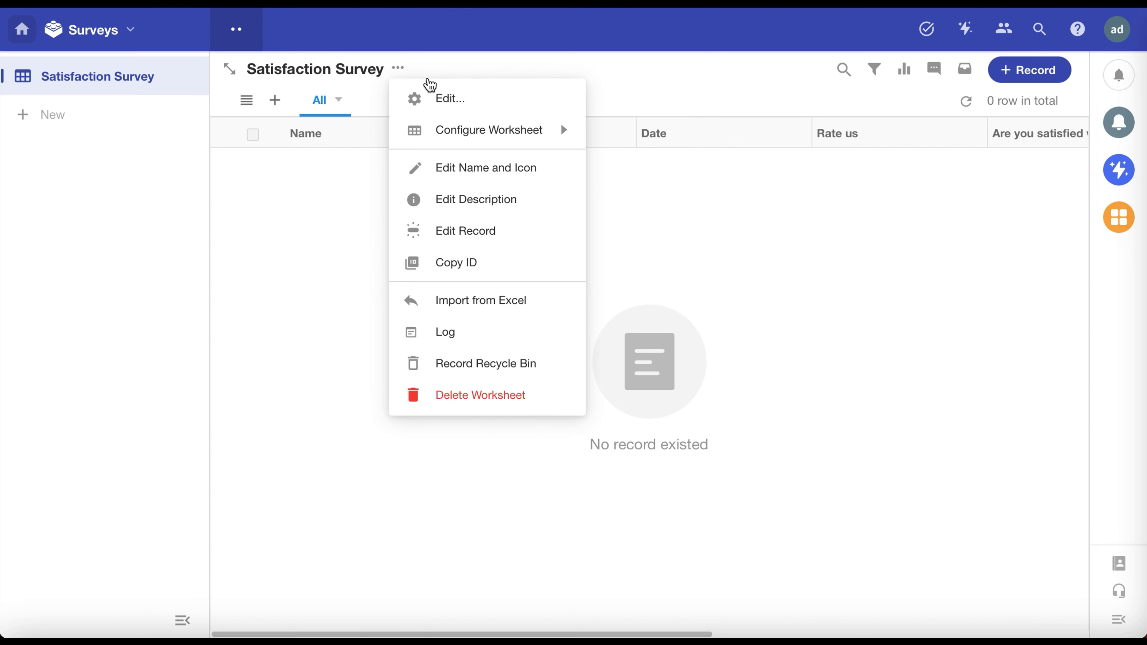
{"action": "mouse_move", "coordinate": [533, 130]}
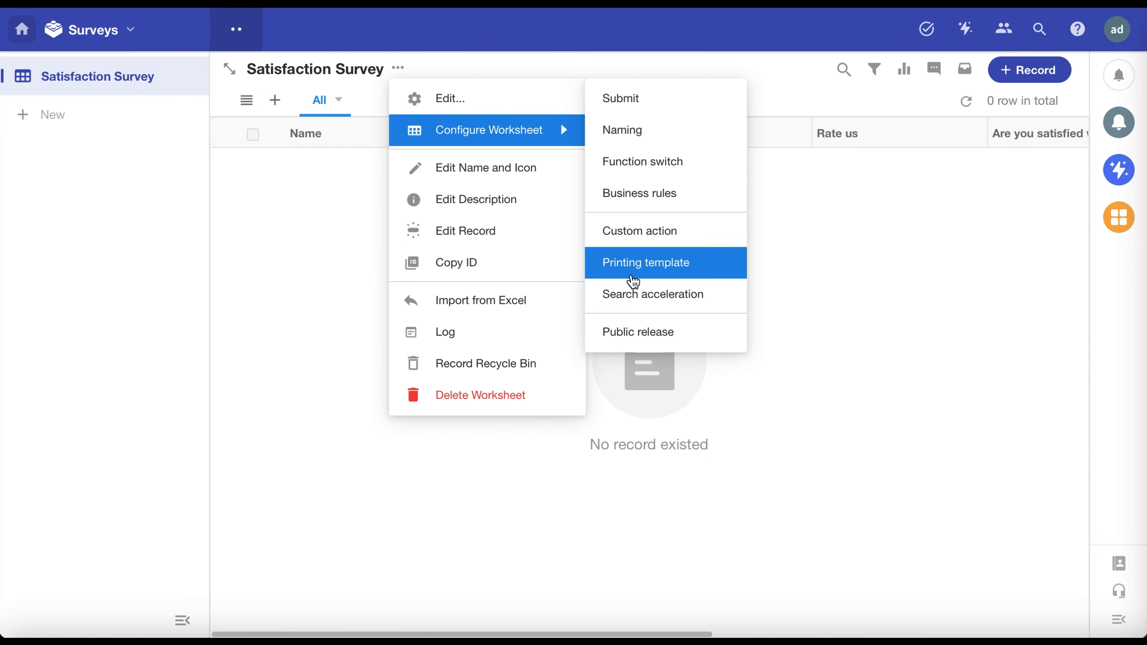
{"action": "left_click", "coordinate": [637, 331]}
{"action": "left_click", "coordinate": [309, 146]}
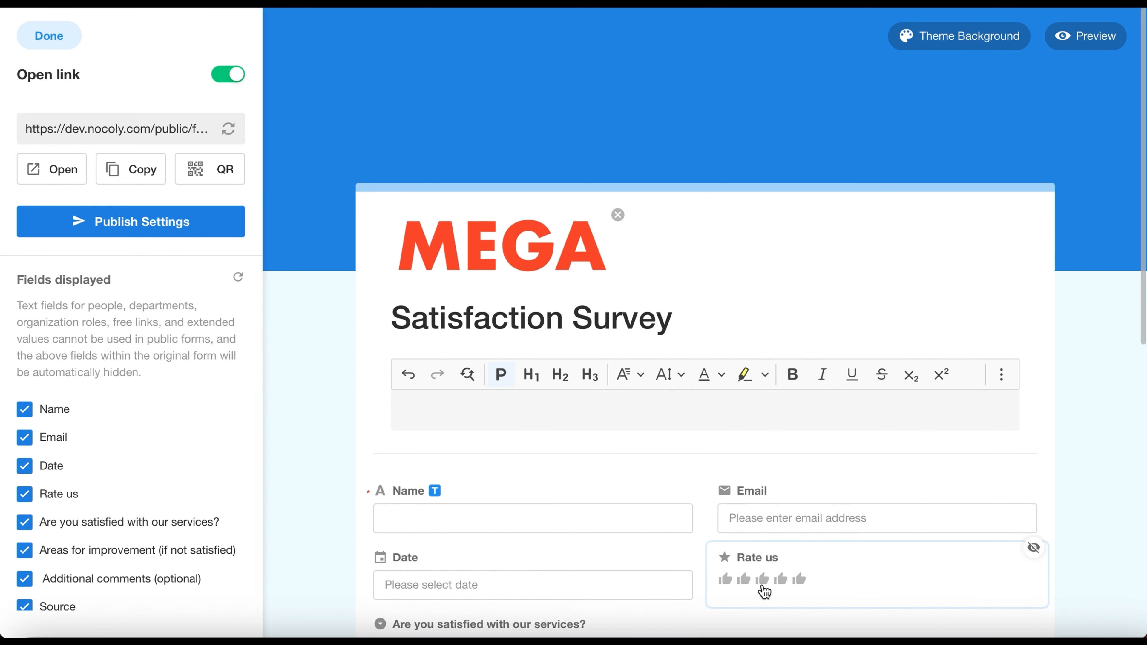
Step: Try the cyan theme color on the public form, and set the theme color to the preset light blue
{"action": "left_click", "coordinate": [954, 41]}
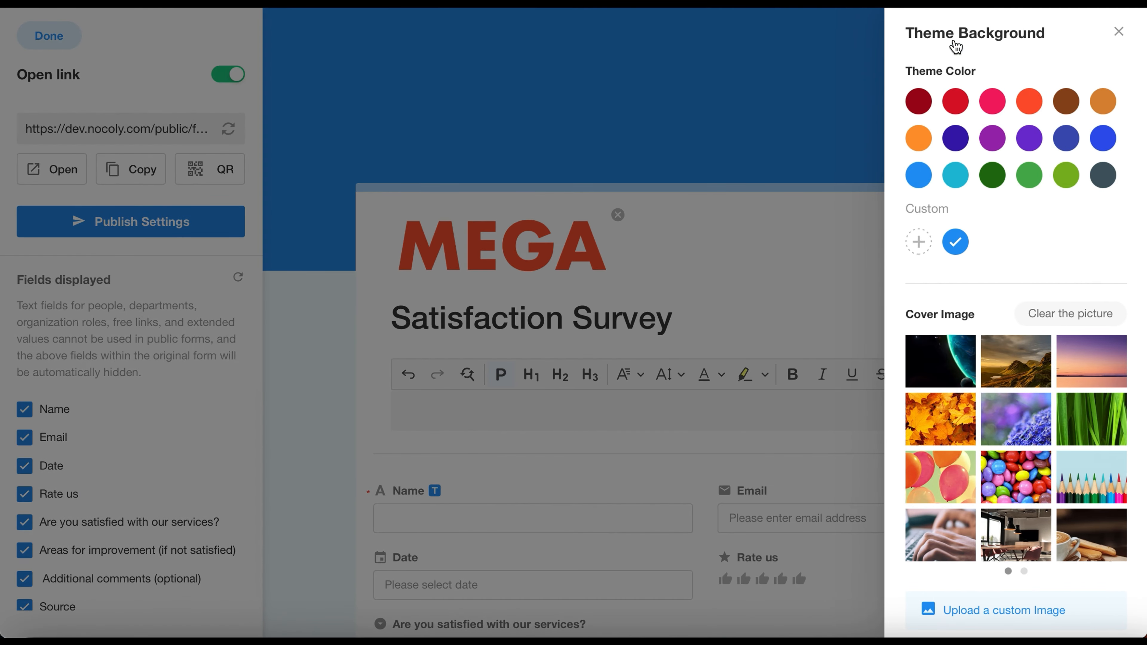
{"action": "left_click", "coordinate": [954, 175]}
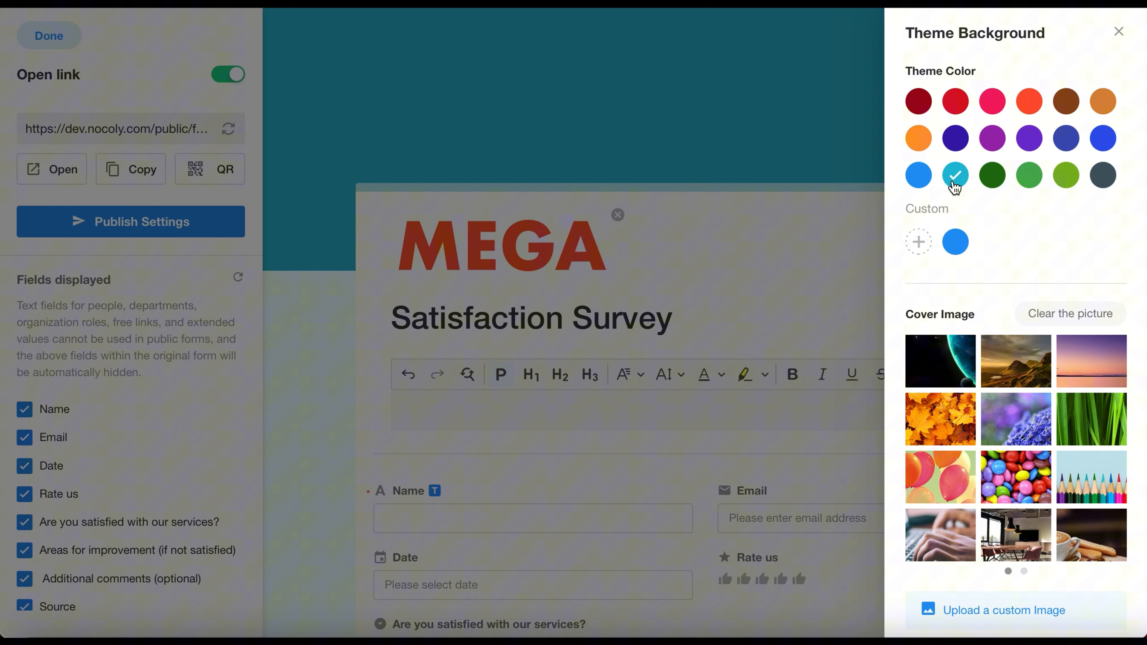
{"action": "left_click", "coordinate": [921, 180]}
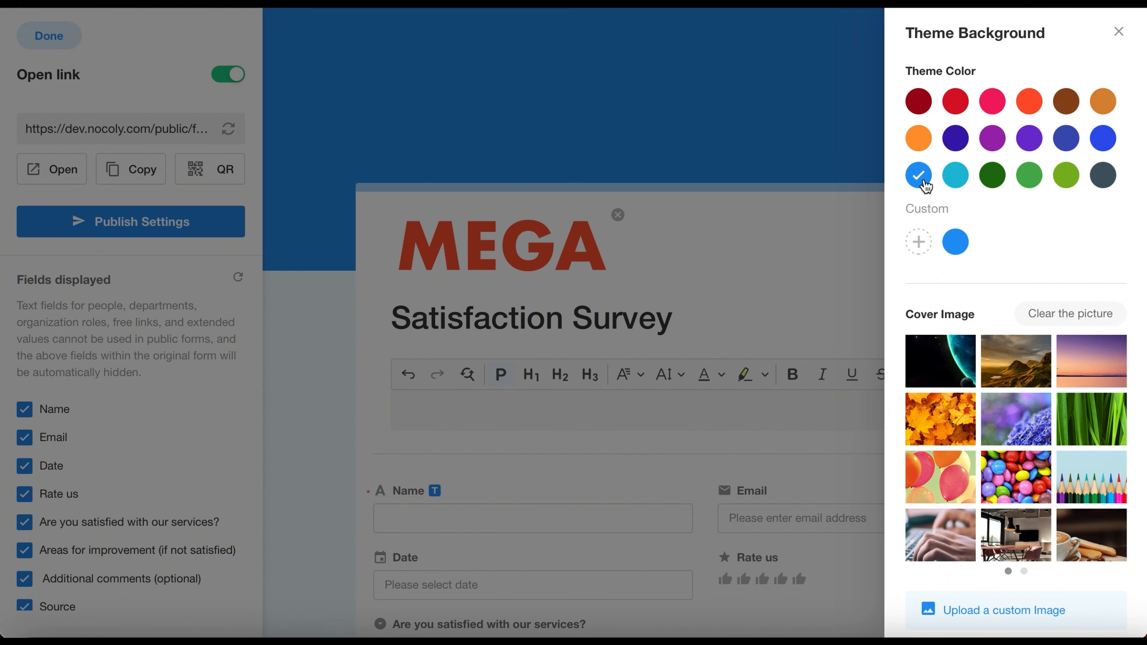
{"action": "left_click", "coordinate": [815, 290]}
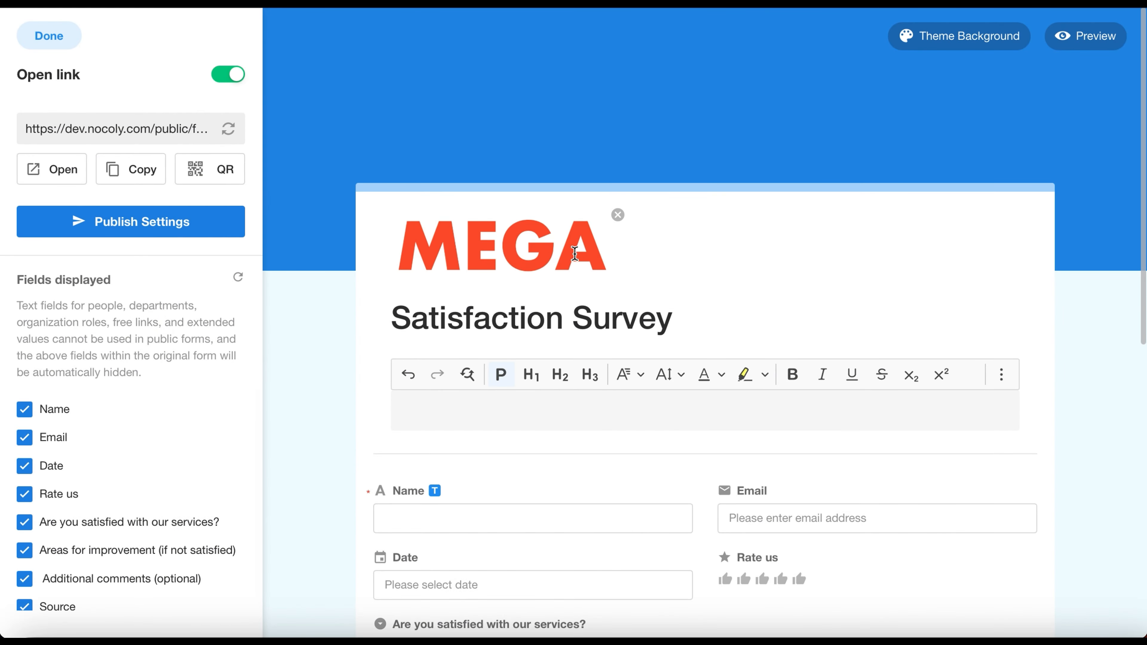
Step: Add the description "This survey is designed to evaluate your satisfaction with the services we provide." below the form title
{"action": "left_click", "coordinate": [621, 322]}
{"action": "left_click", "coordinate": [675, 314]}
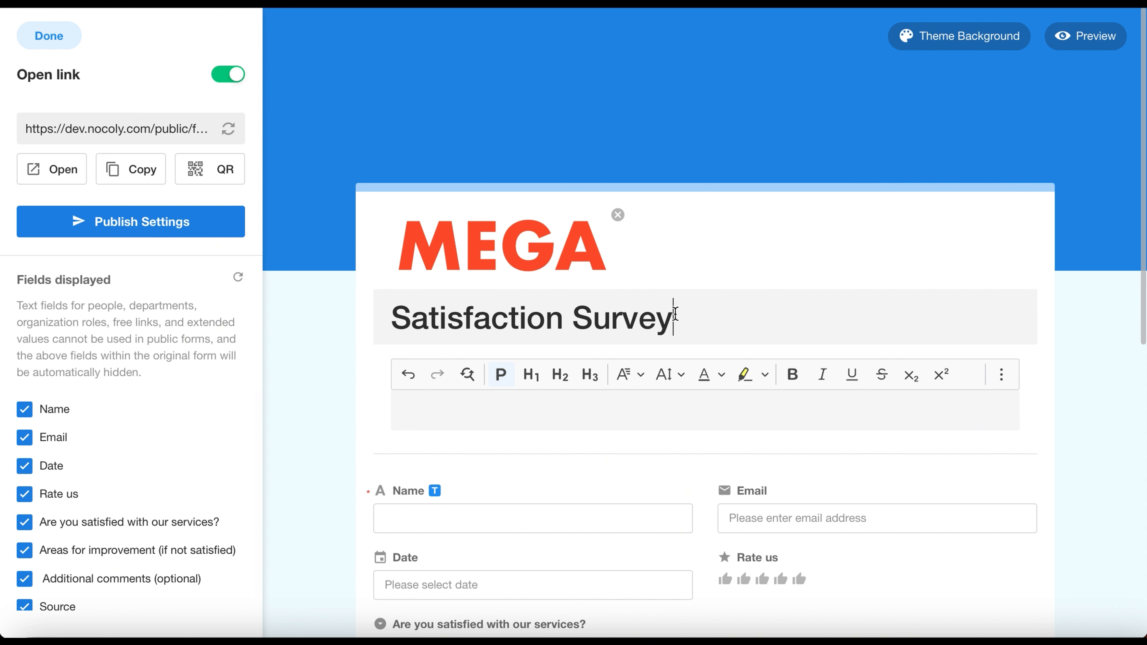
{"action": "left_click", "coordinate": [546, 396]}
{"action": "type", "text": "This survey is designed to evaluate your satisfaction with the services we provide."}
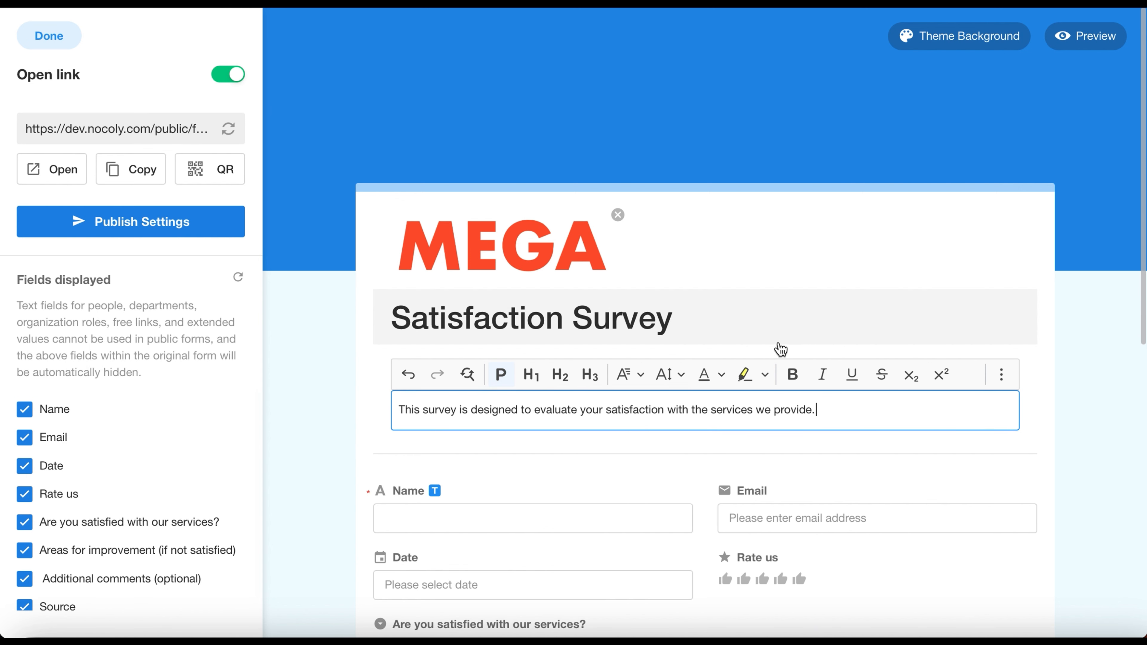
{"action": "left_click", "coordinate": [846, 264]}
Step: Check the submit button's label at the end of the form and preview the public form
{"action": "scroll", "coordinate": [742, 385], "scroll_direction": "down", "scroll_amount": 12}
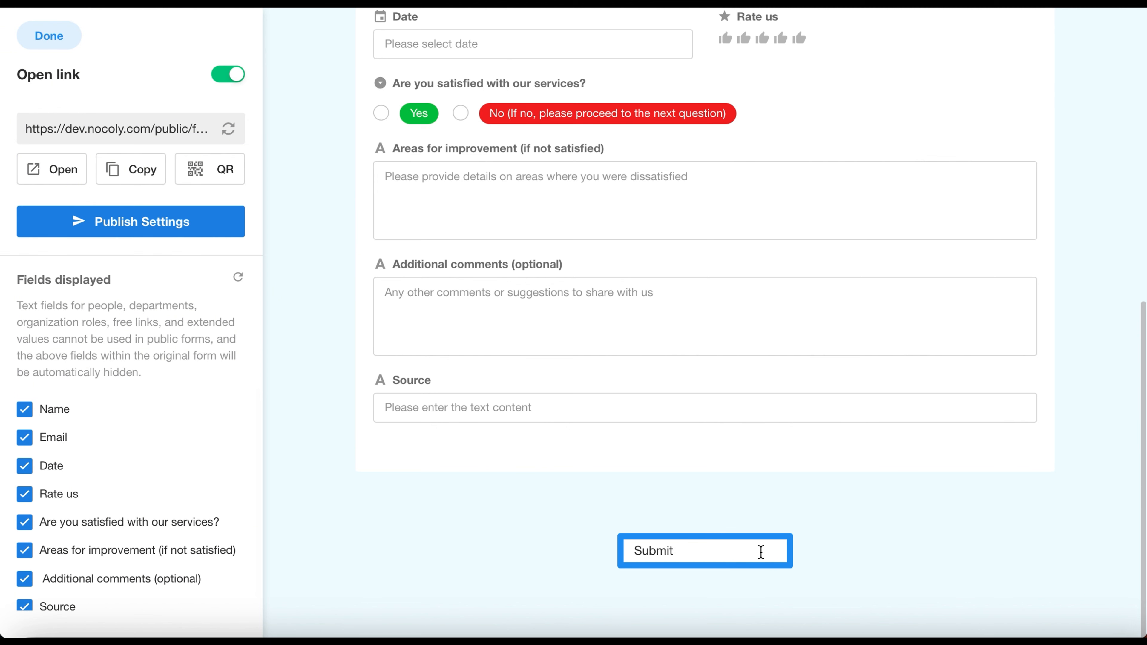
{"action": "left_click", "coordinate": [861, 551]}
{"action": "scroll", "coordinate": [861, 550], "scroll_direction": "up", "scroll_amount": 12}
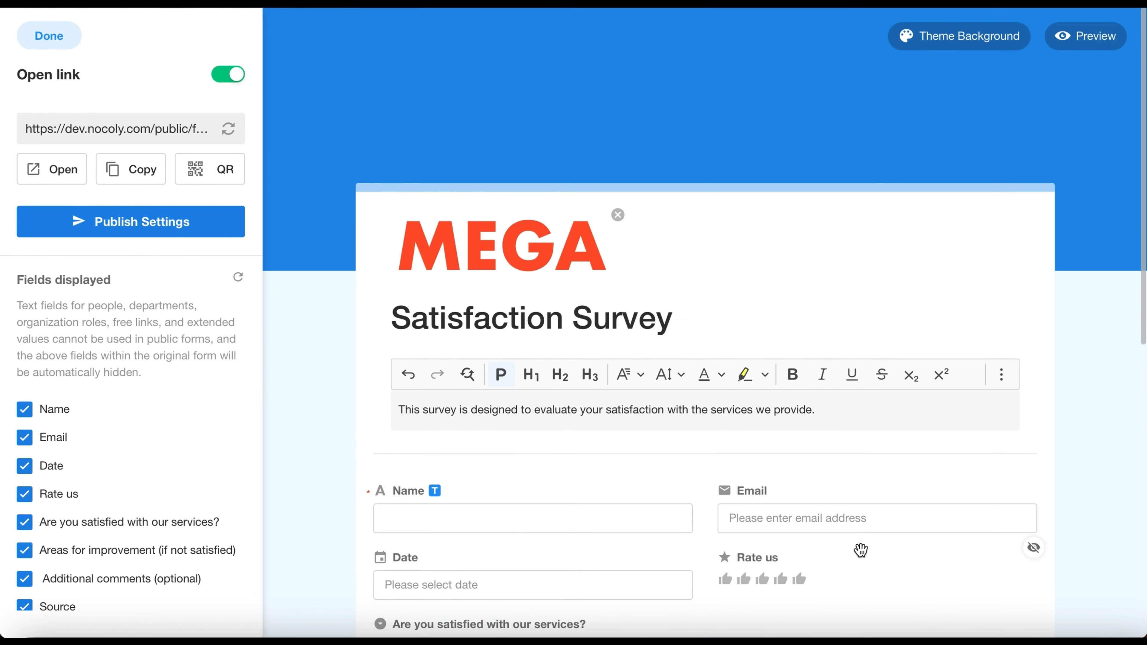
{"action": "left_click", "coordinate": [1106, 51]}
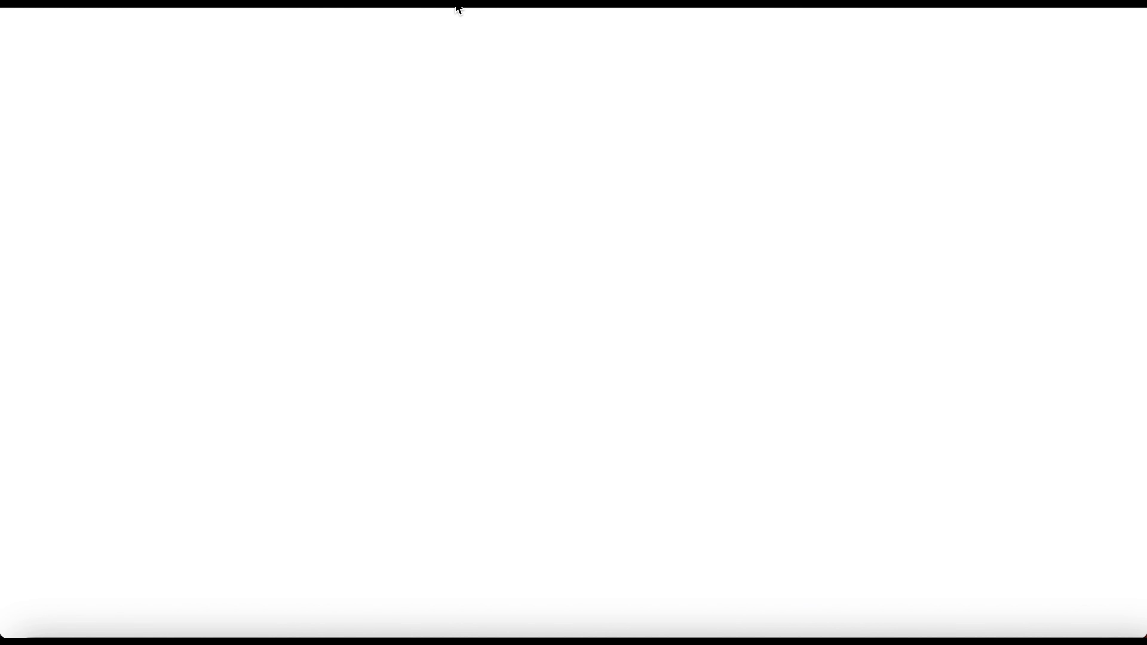
{"action": "scroll", "coordinate": [423, 238], "scroll_direction": "down", "scroll_amount": 3}
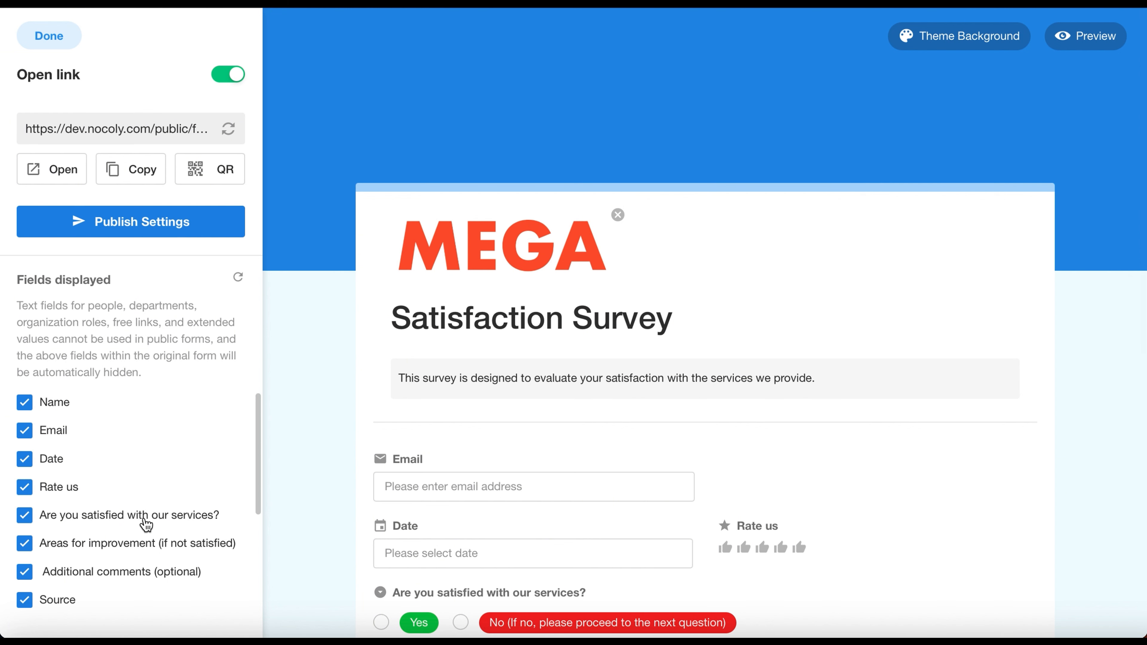
Step: Keep the Name field displayed and hide the Source field from the public form
{"action": "scroll", "coordinate": [151, 518], "scroll_direction": "down", "scroll_amount": 1}
{"action": "left_click", "coordinate": [27, 400]}
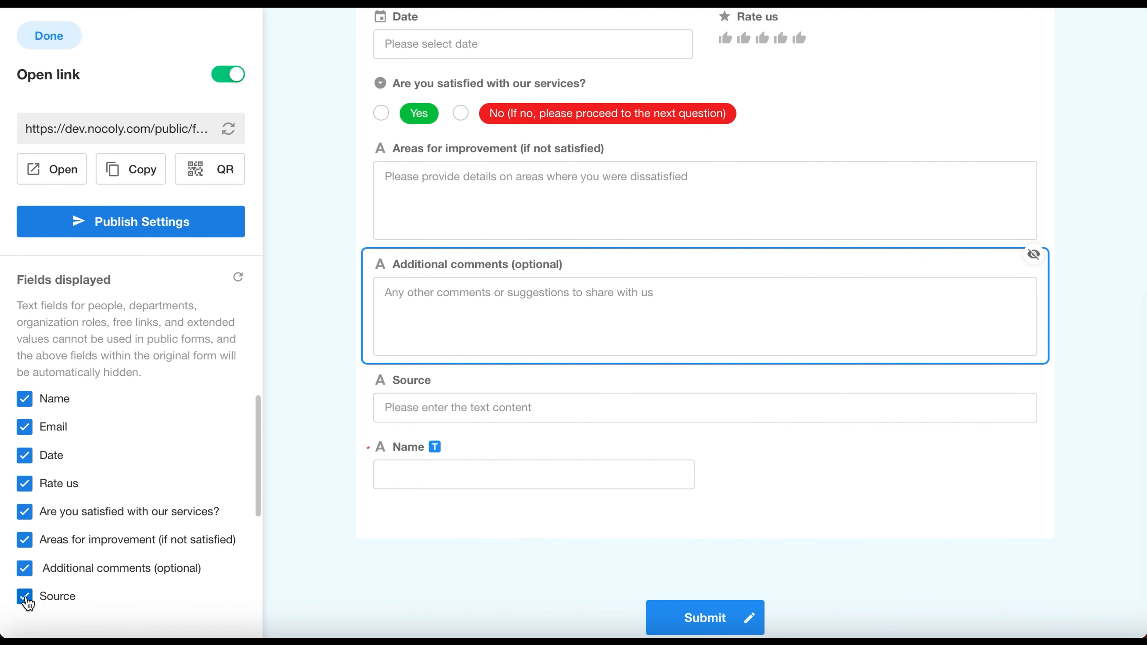
{"action": "left_click", "coordinate": [33, 595]}
Step: Move the Additional comments field beside Areas for improvement and the Name field above Email
{"action": "scroll", "coordinate": [560, 412], "scroll_direction": "up", "scroll_amount": 2}
{"action": "left_click_drag", "start_coordinate": [583, 413], "coordinate": [826, 330]}
{"action": "left_click_drag", "start_coordinate": [538, 407], "coordinate": [461, 55]}
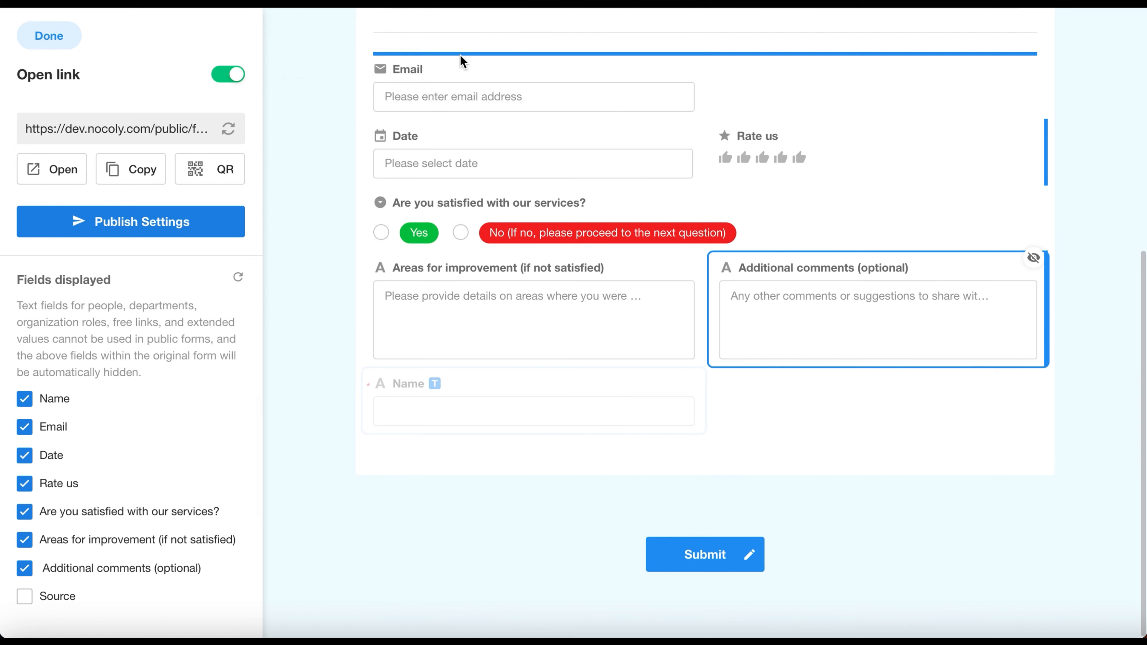
Step: Reset the public form fields to their original selection and layout
{"action": "scroll", "coordinate": [579, 154], "scroll_direction": "up", "scroll_amount": 1}
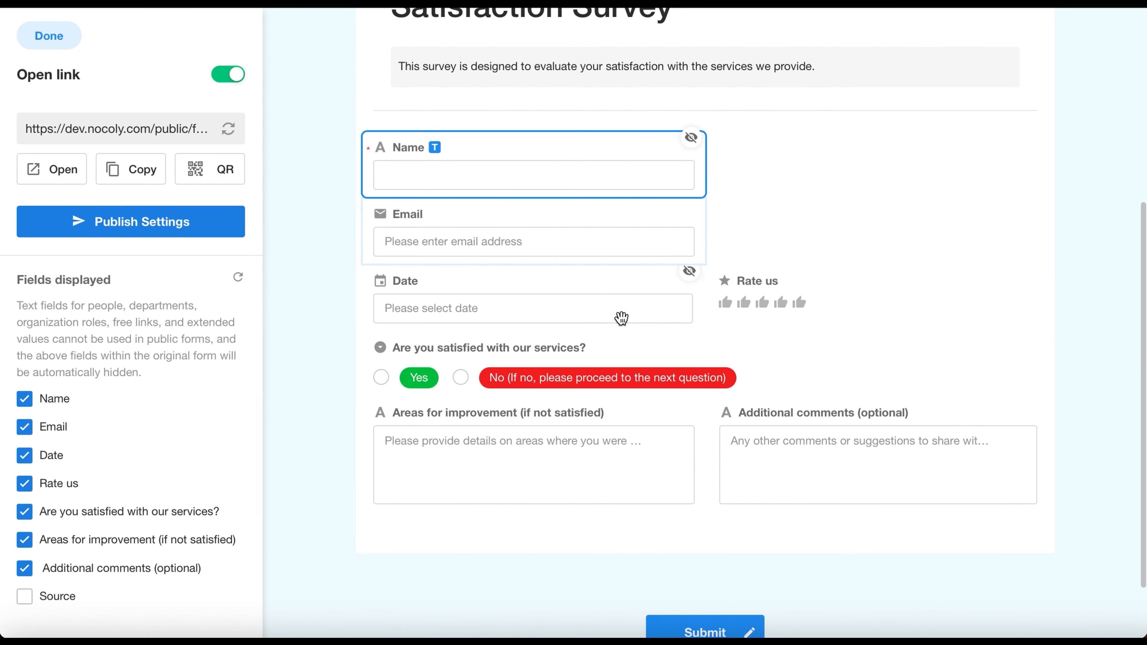
{"action": "left_click", "coordinate": [238, 277]}
{"action": "left_click", "coordinate": [724, 378]}
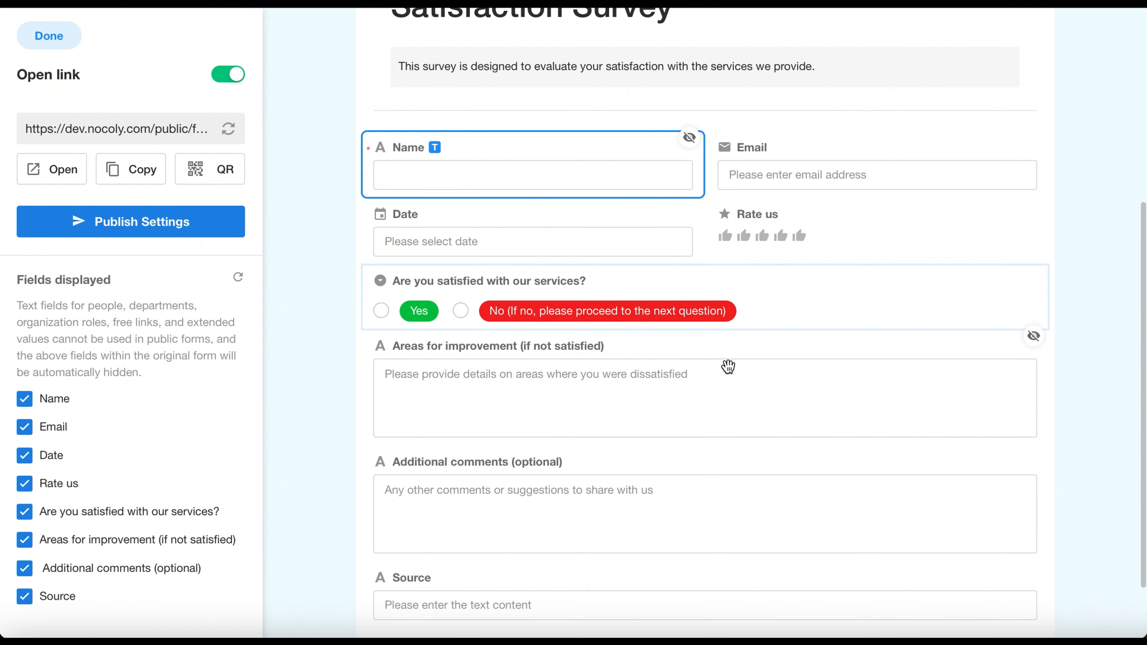
{"action": "scroll", "coordinate": [728, 366], "scroll_direction": "up", "scroll_amount": 4}
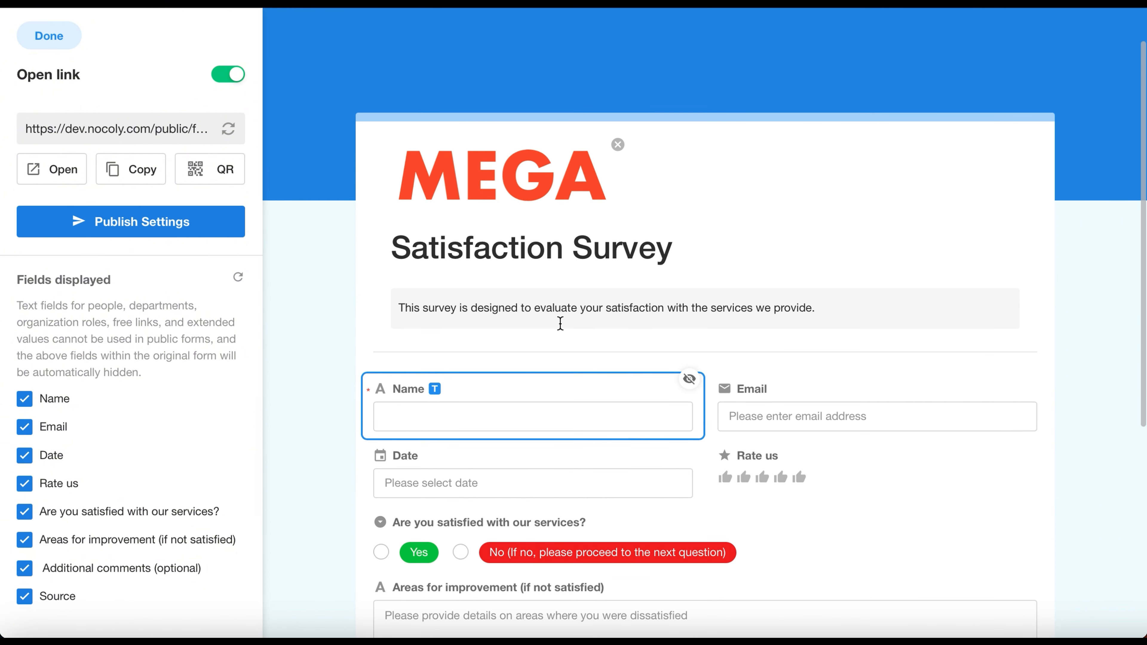
Step: Copy the public form's link and display its QR code
{"action": "left_click", "coordinate": [137, 175]}
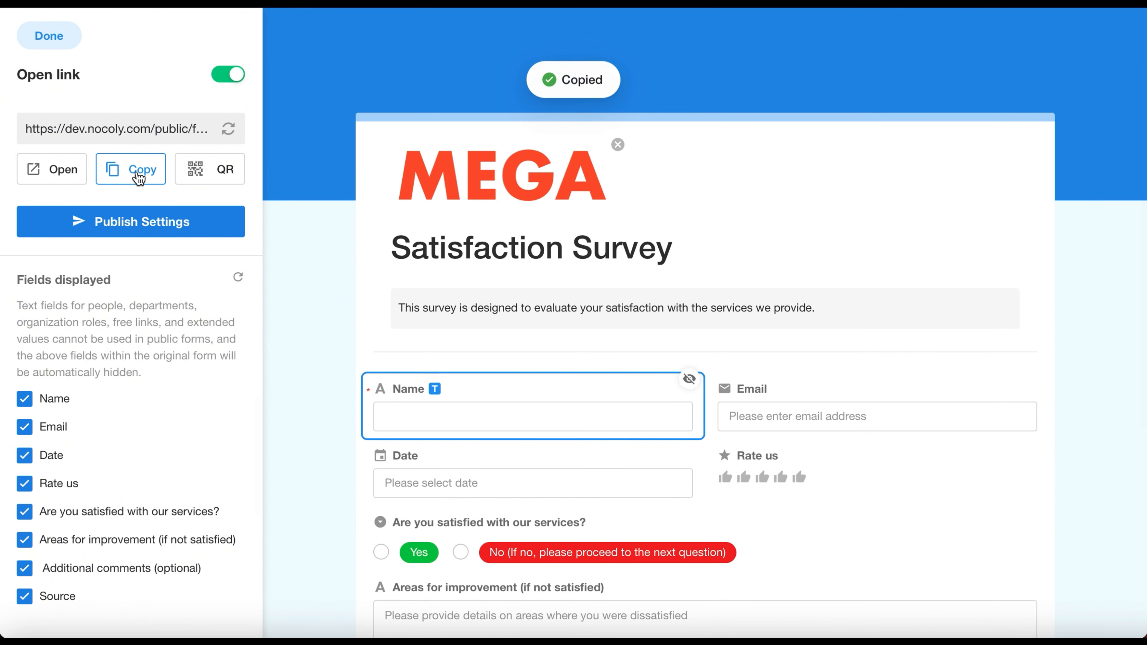
{"action": "left_click", "coordinate": [197, 174]}
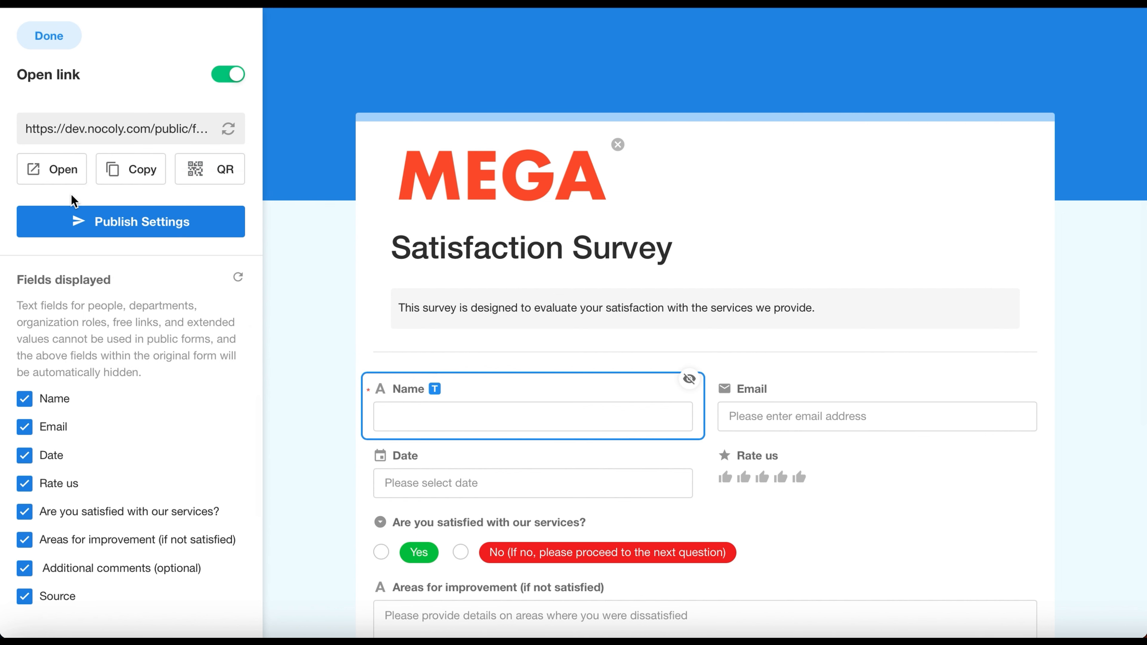
Step: Open the published survey through its public link and look through the whole form
{"action": "left_click", "coordinate": [67, 174]}
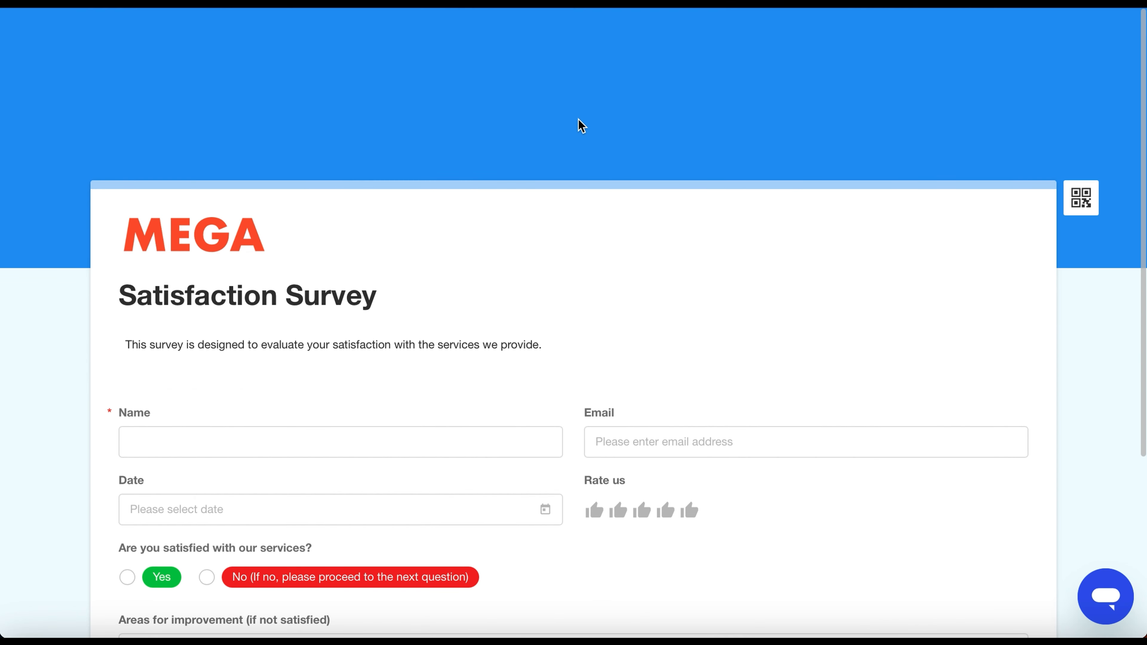
{"action": "scroll", "coordinate": [580, 125], "scroll_direction": "down", "scroll_amount": 3}
{"action": "scroll", "coordinate": [579, 126], "scroll_direction": "down", "scroll_amount": 5}
{"action": "scroll", "coordinate": [580, 126], "scroll_direction": "up", "scroll_amount": 7}
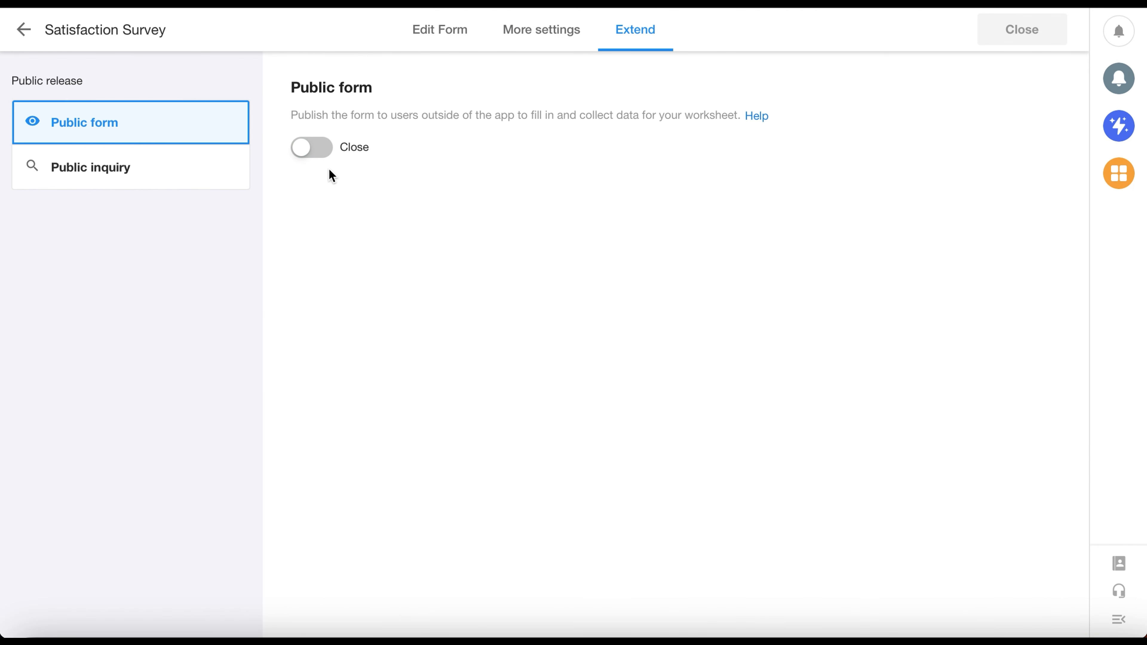
Step: Activate the public form from the release page and generate a new public link for it
{"action": "left_click", "coordinate": [312, 148]}
{"action": "left_click", "coordinate": [56, 36]}
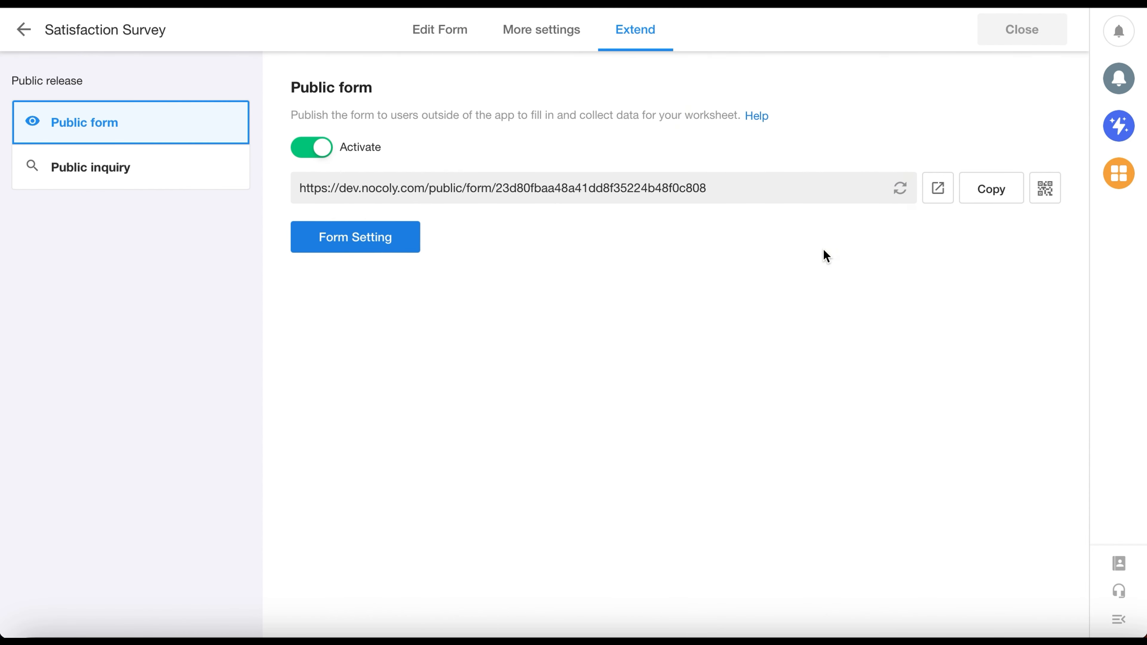
{"action": "left_click", "coordinate": [899, 188]}
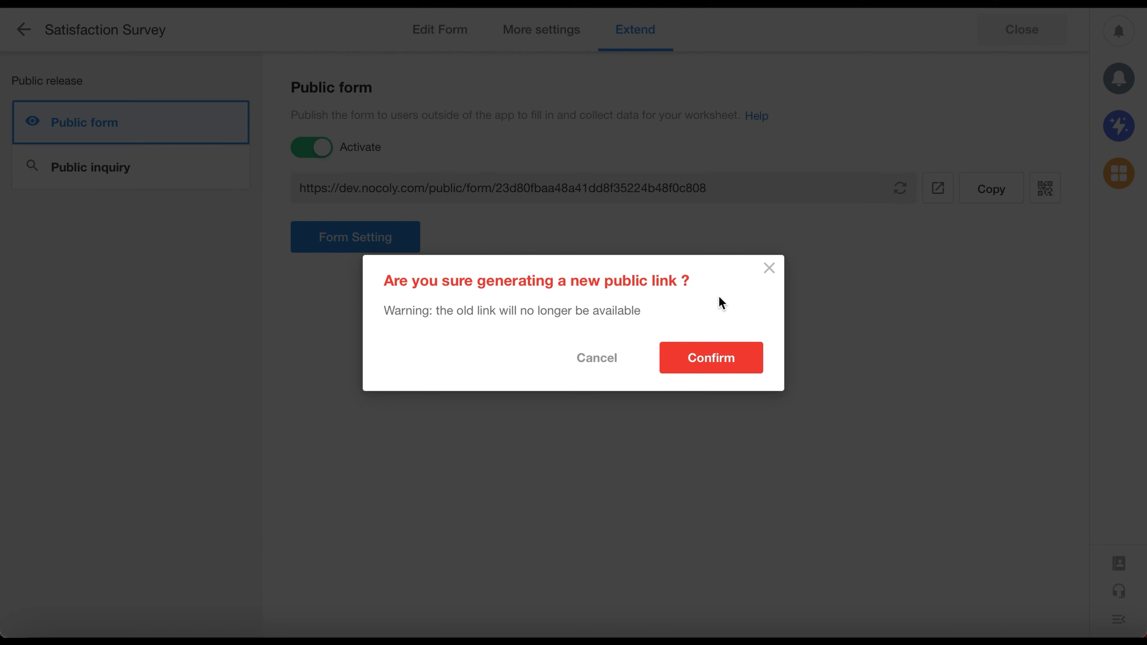
{"action": "left_click", "coordinate": [710, 358]}
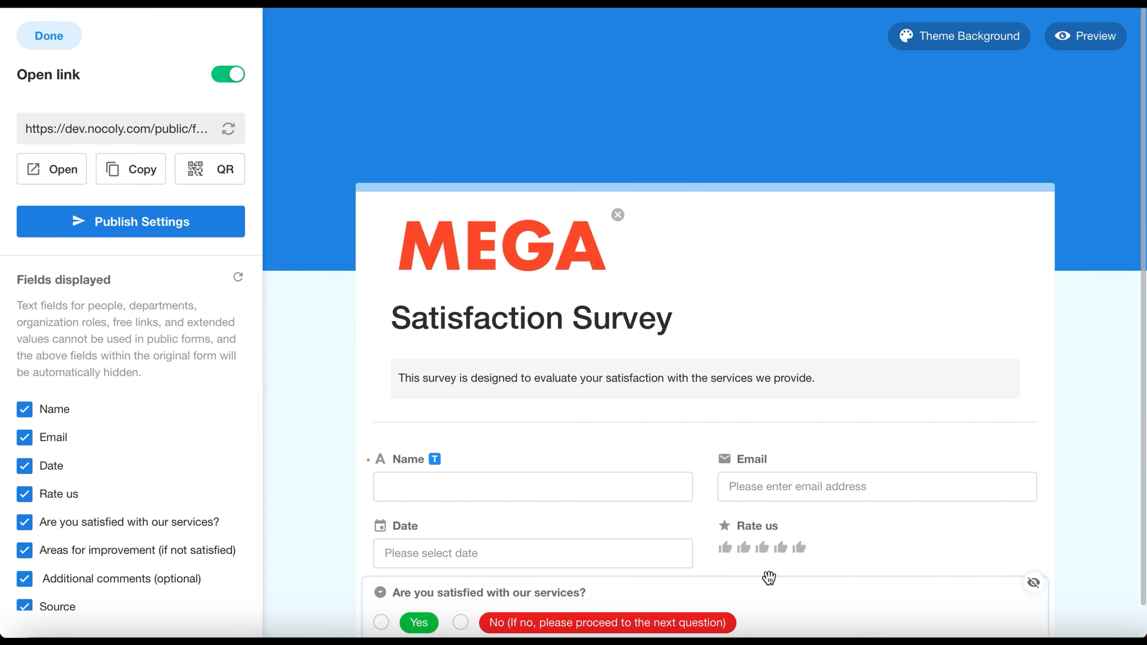
Step: Review the link settings in the publish settings and try the Platform Users and Organization Users filler groups
{"action": "left_click", "coordinate": [208, 220]}
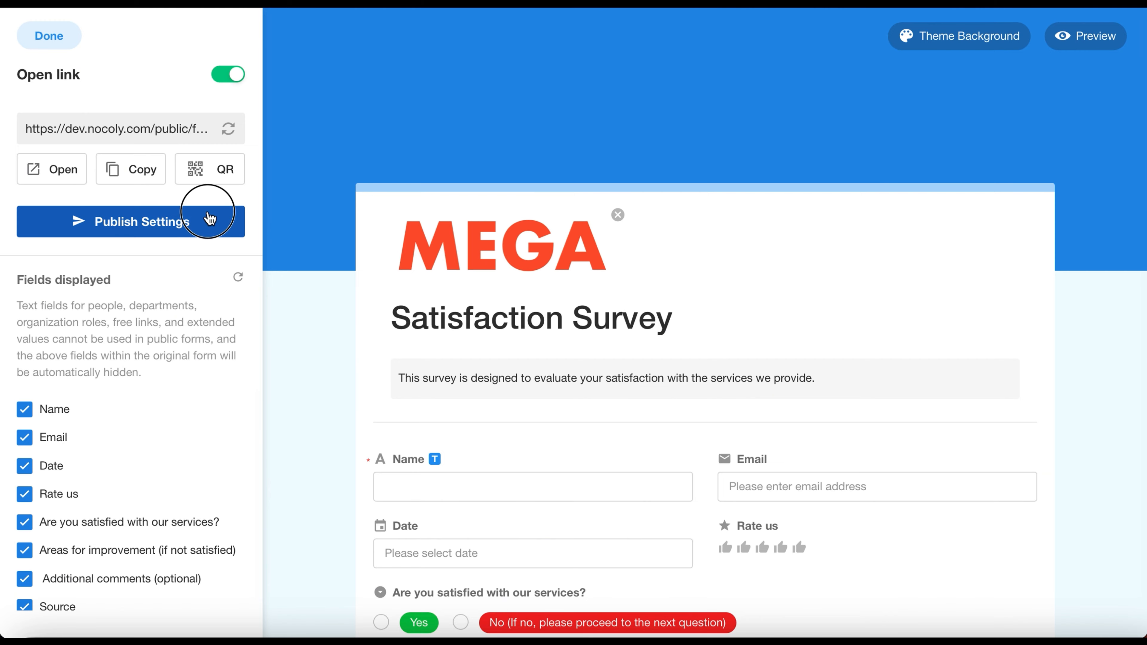
{"action": "scroll", "coordinate": [981, 379], "scroll_direction": "down", "scroll_amount": 1}
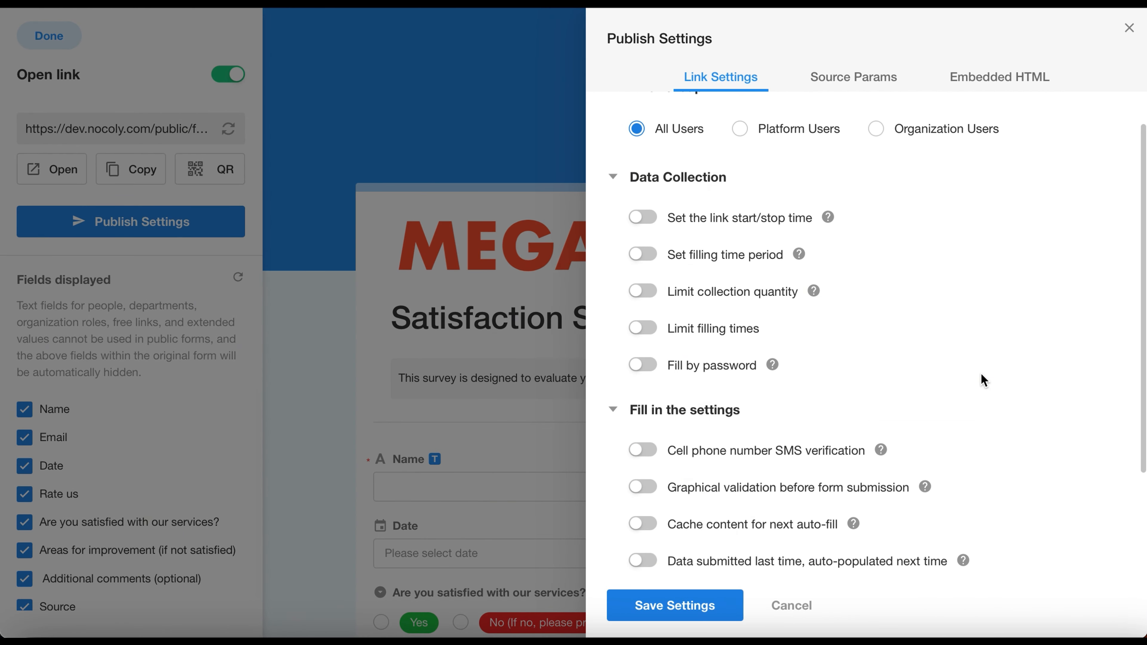
{"action": "scroll", "coordinate": [983, 380], "scroll_direction": "up", "scroll_amount": 1}
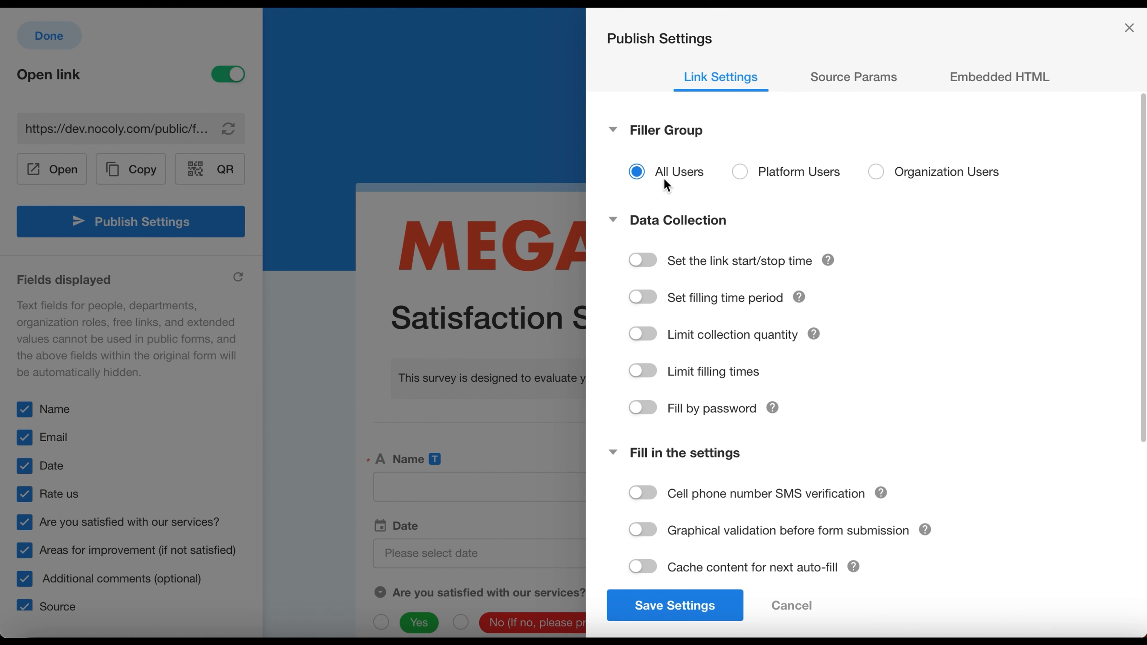
{"action": "left_click", "coordinate": [744, 180]}
{"action": "left_click", "coordinate": [877, 180]}
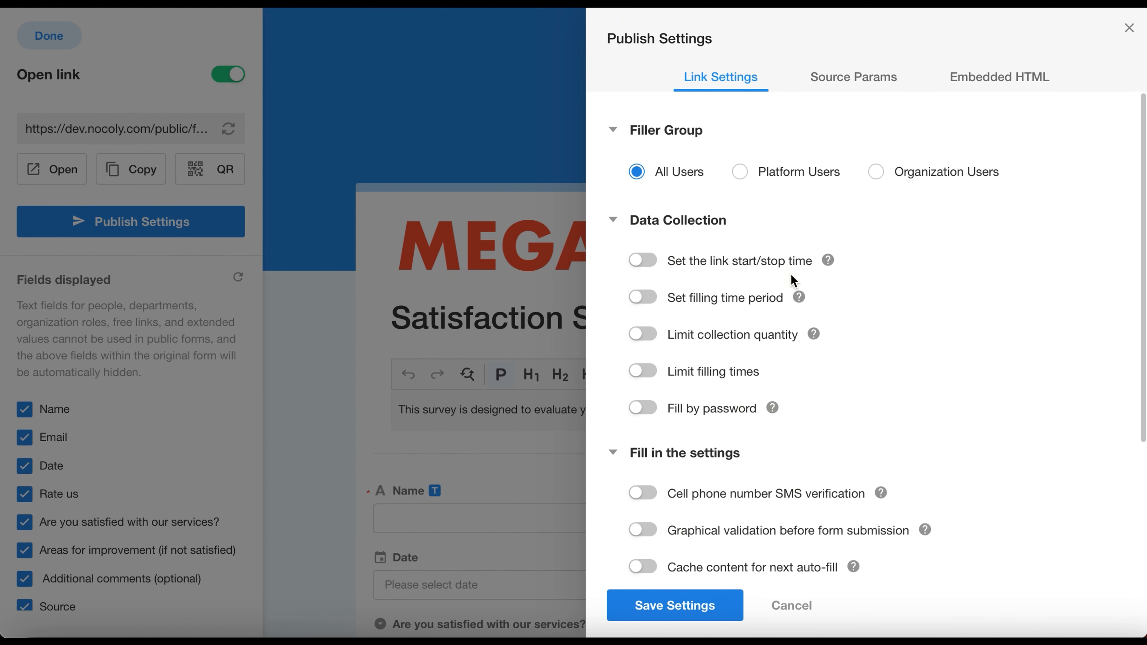
{"action": "left_click", "coordinate": [646, 260]}
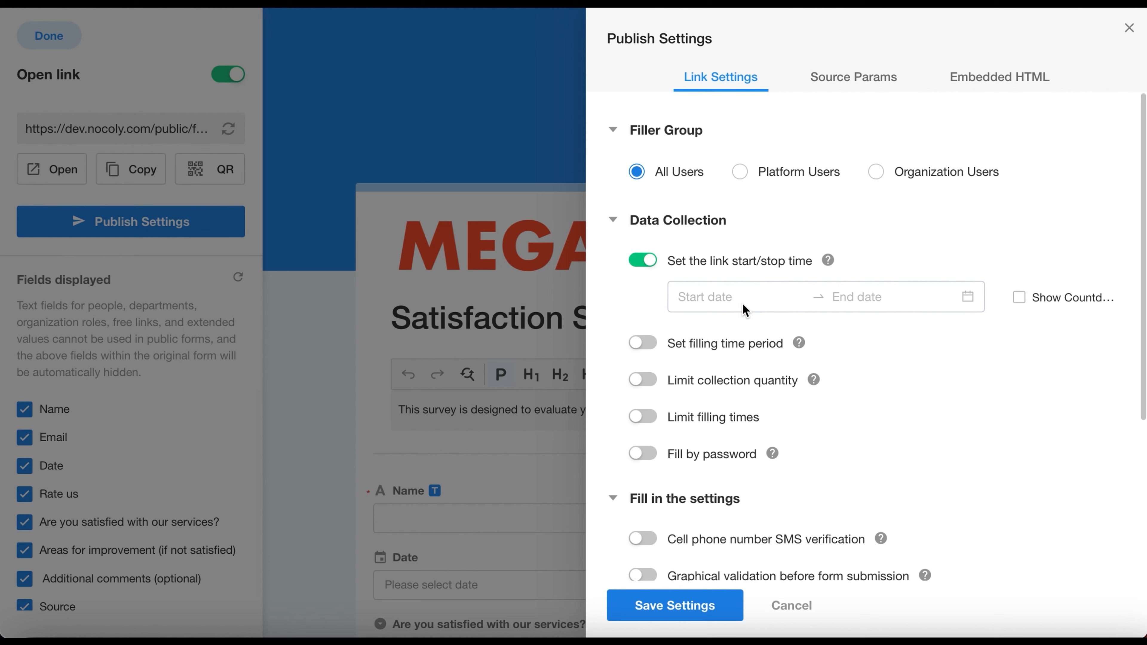
{"action": "left_click", "coordinate": [764, 301]}
{"action": "left_click", "coordinate": [790, 509]}
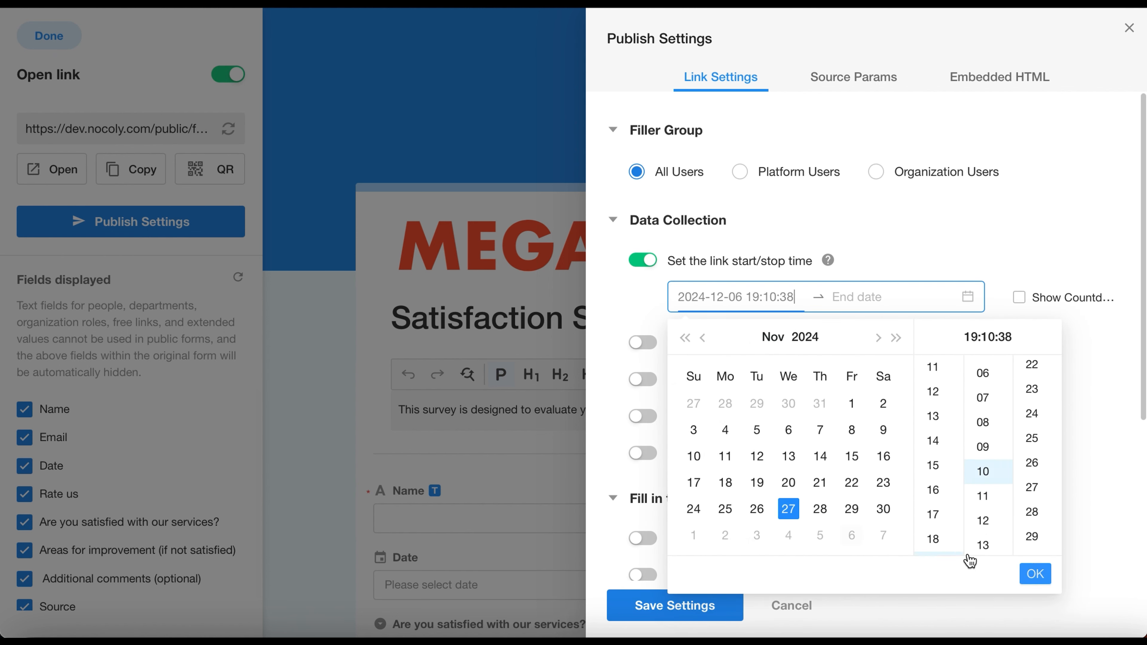
{"action": "left_click", "coordinate": [1035, 573]}
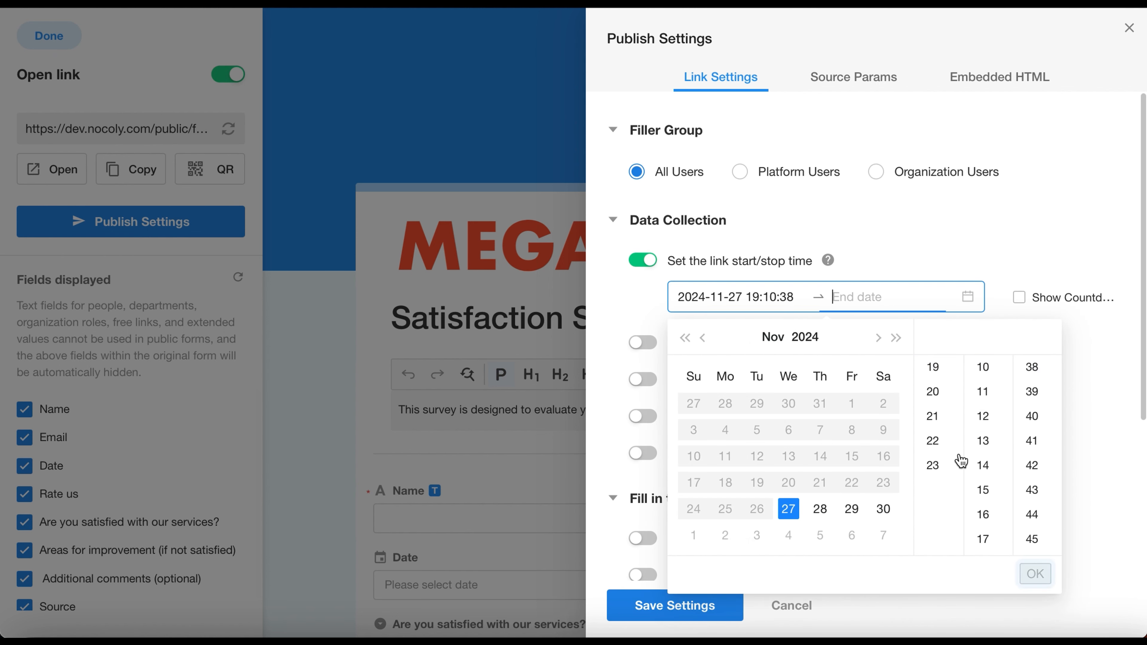
{"action": "left_click", "coordinate": [829, 511]}
{"action": "left_click", "coordinate": [1035, 574]}
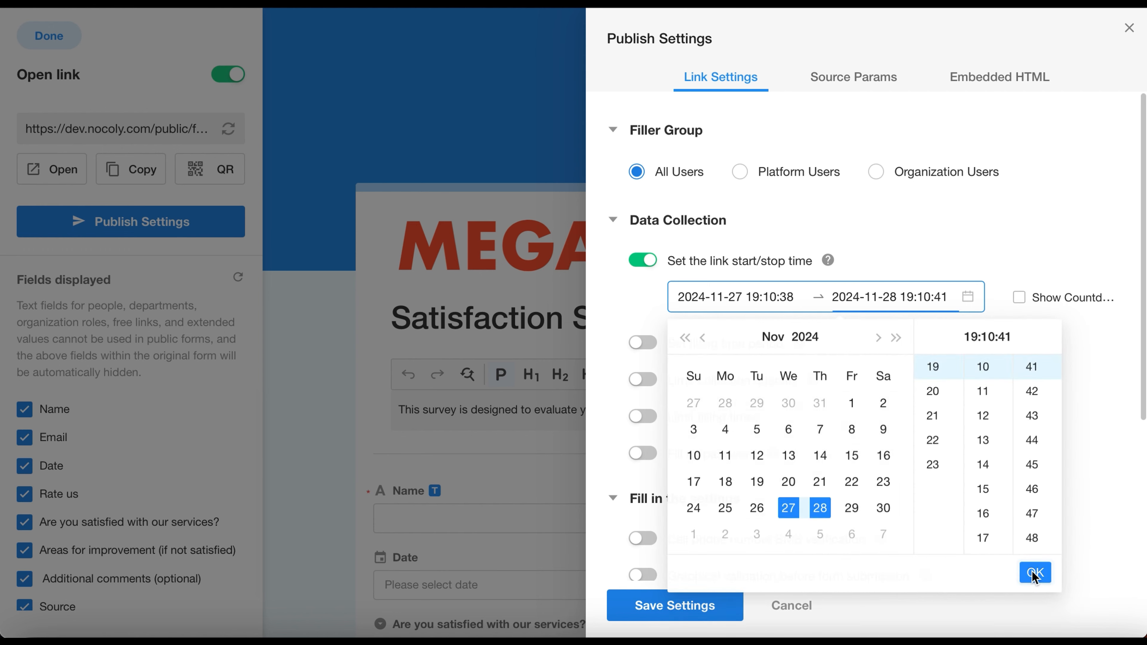
Step: Save the link start/stop time settings and reload the public survey page
{"action": "left_click", "coordinate": [628, 605]}
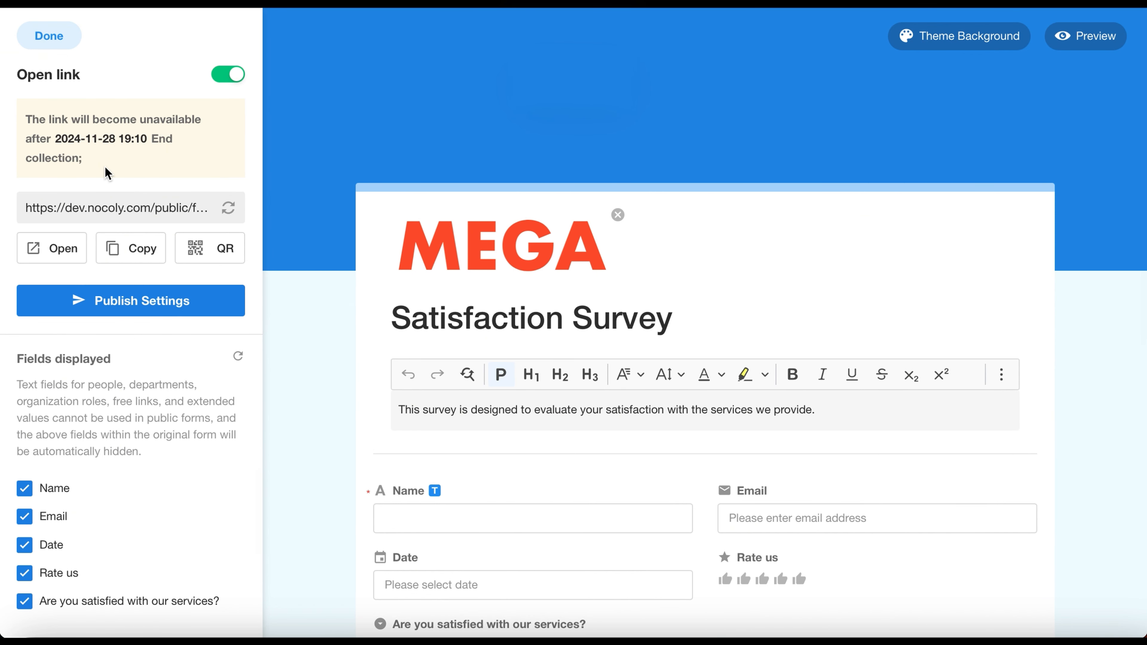
{"action": "left_click", "coordinate": [444, 5]}
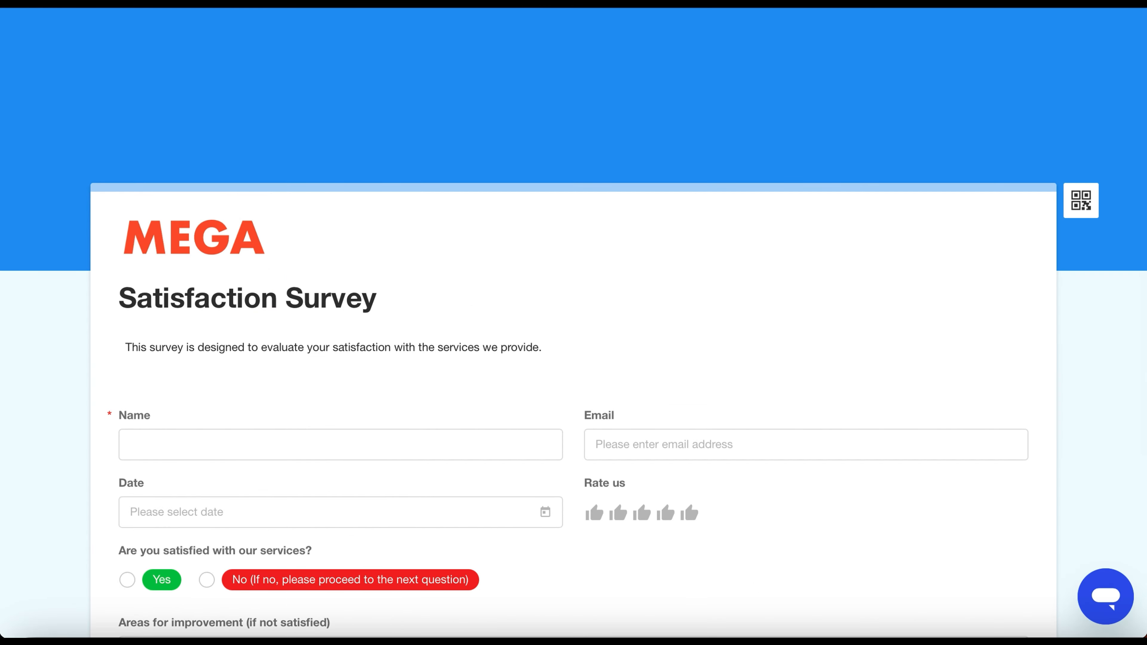
{"action": "key", "text": "super+r"}
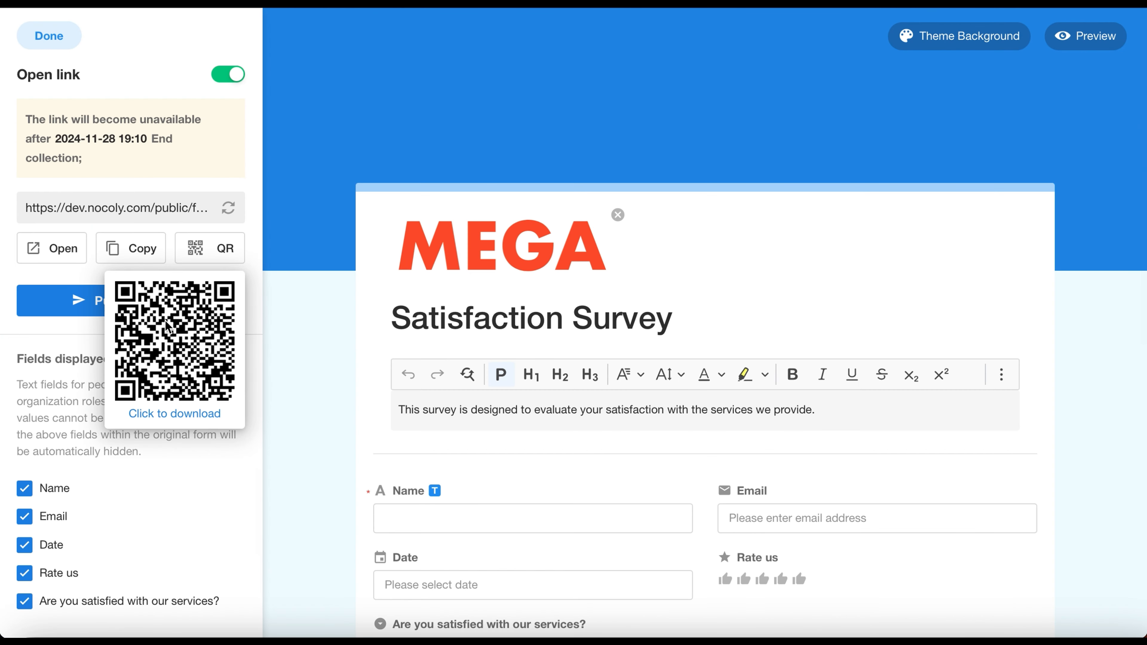
Step: Try the countdown option and a filling time period with Monthly months, selected days and selected times in the publish settings
{"action": "left_click", "coordinate": [88, 302]}
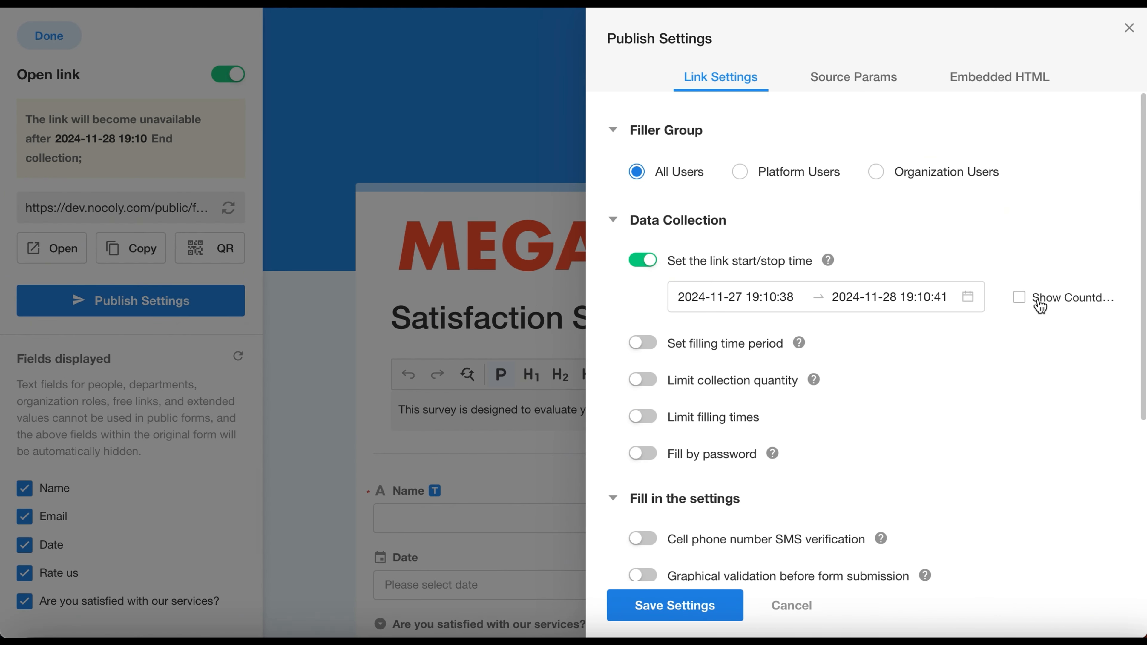
{"action": "left_click", "coordinate": [1020, 297]}
{"action": "left_click", "coordinate": [642, 343]}
{"action": "left_click", "coordinate": [734, 414]}
{"action": "left_click", "coordinate": [742, 442]}
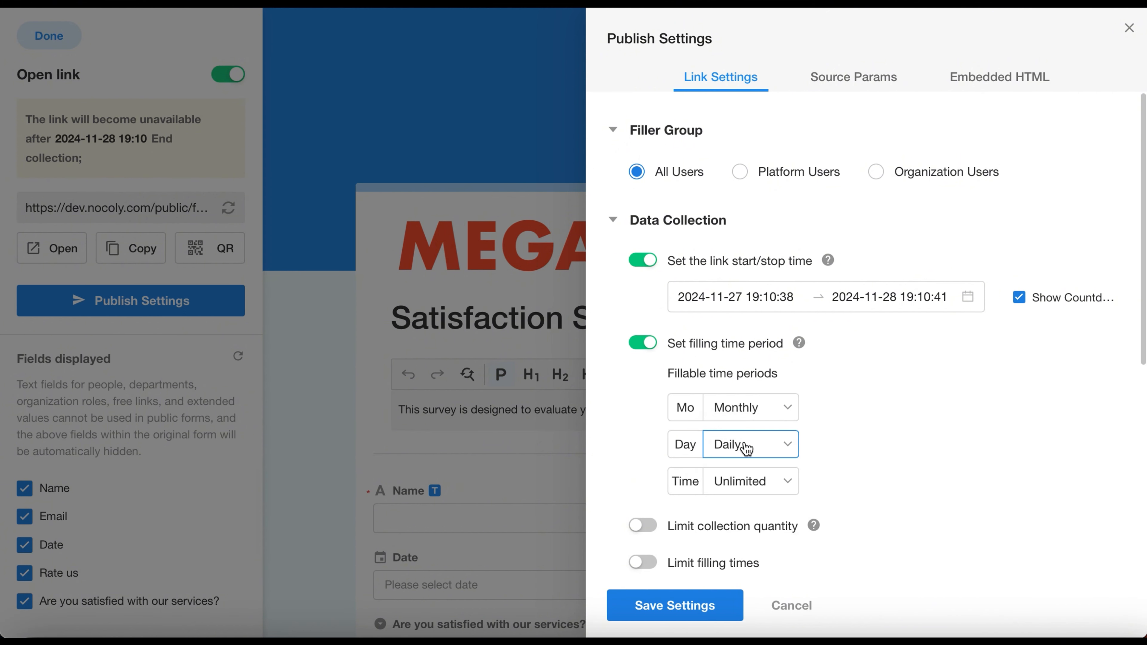
{"action": "left_click", "coordinate": [745, 445]}
{"action": "left_click", "coordinate": [751, 510]}
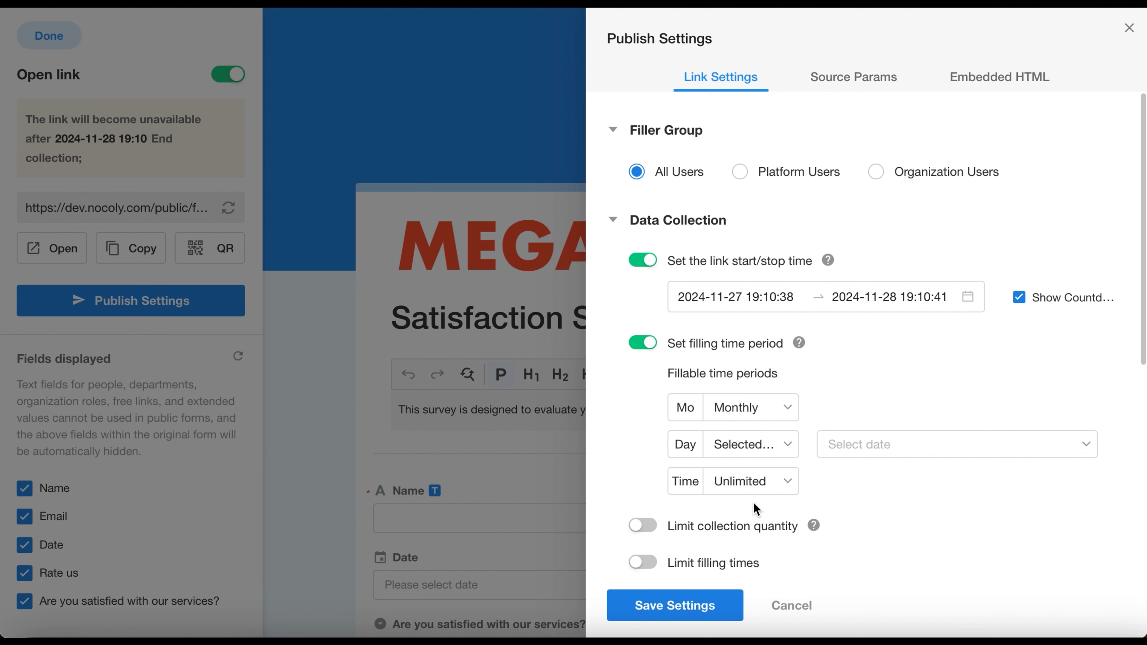
{"action": "left_click", "coordinate": [743, 481]}
{"action": "left_click", "coordinate": [758, 547]}
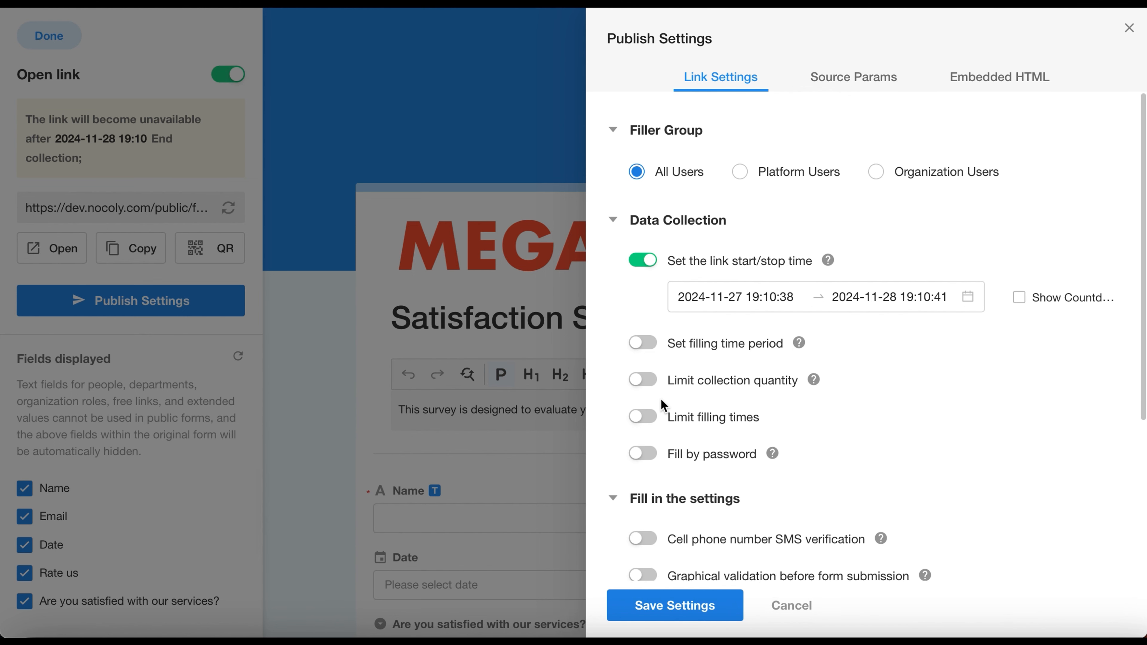
Step: Limit the collection quantity to at most 50 records and save the publish settings
{"action": "left_click", "coordinate": [642, 379]}
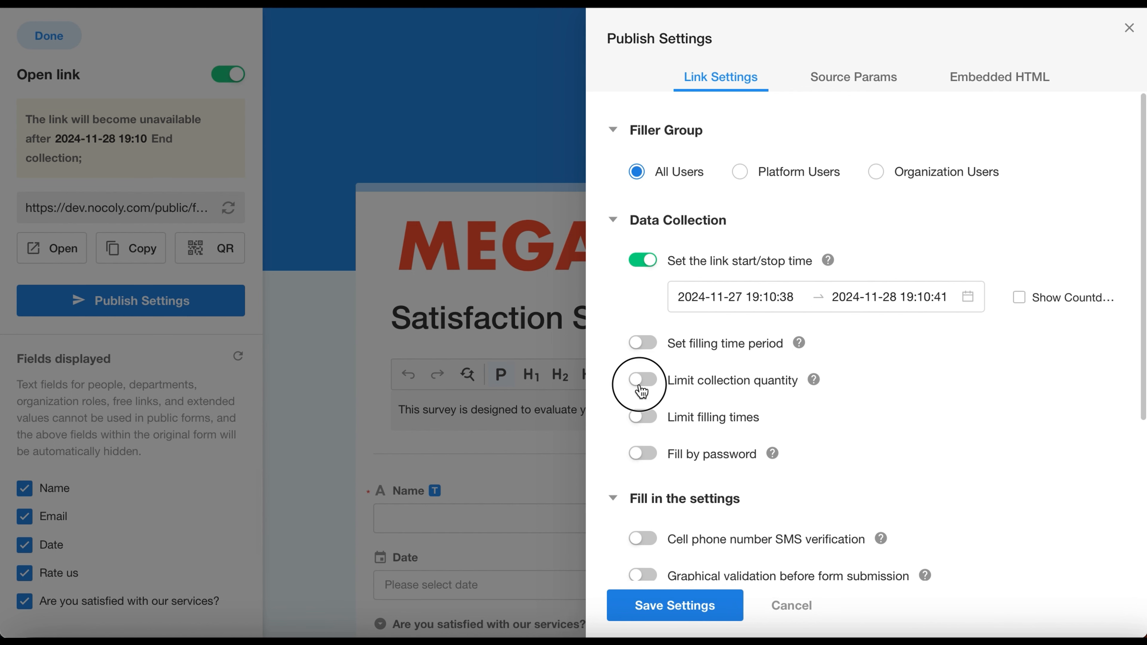
{"action": "left_click", "coordinate": [848, 415]}
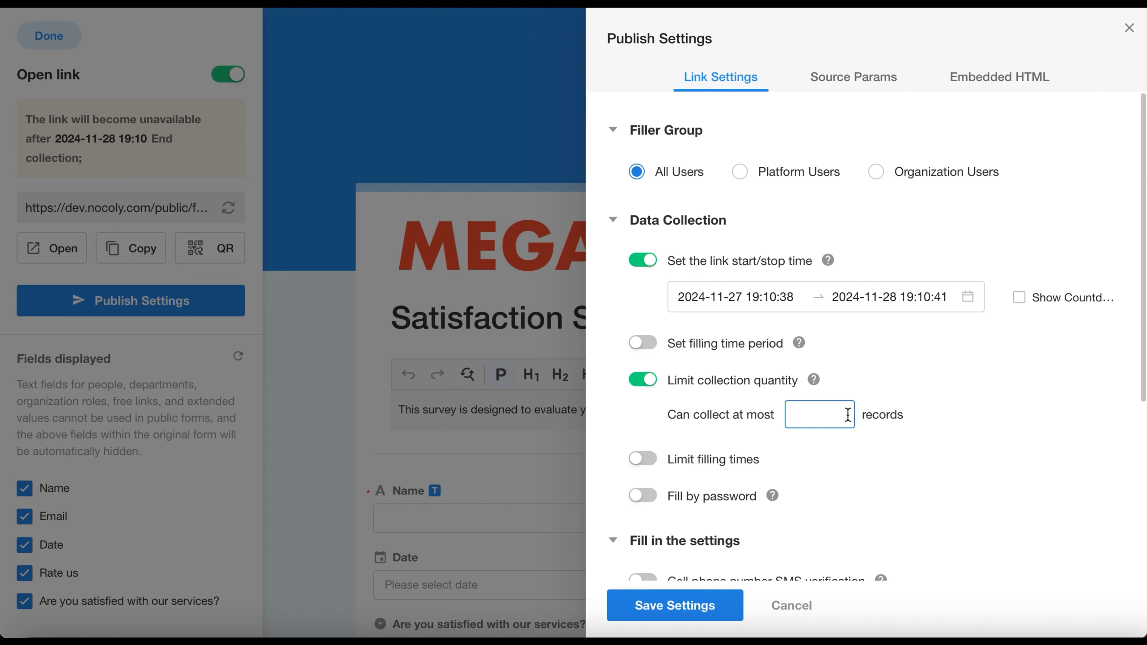
{"action": "type", "text": "50"}
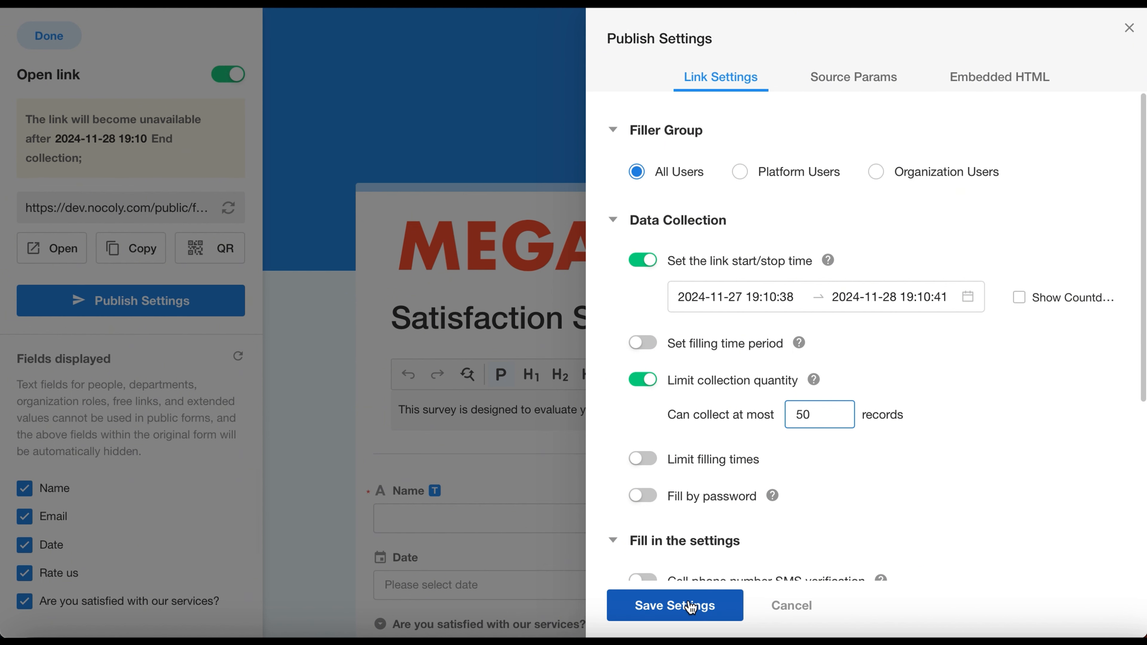
{"action": "left_click", "coordinate": [674, 605]}
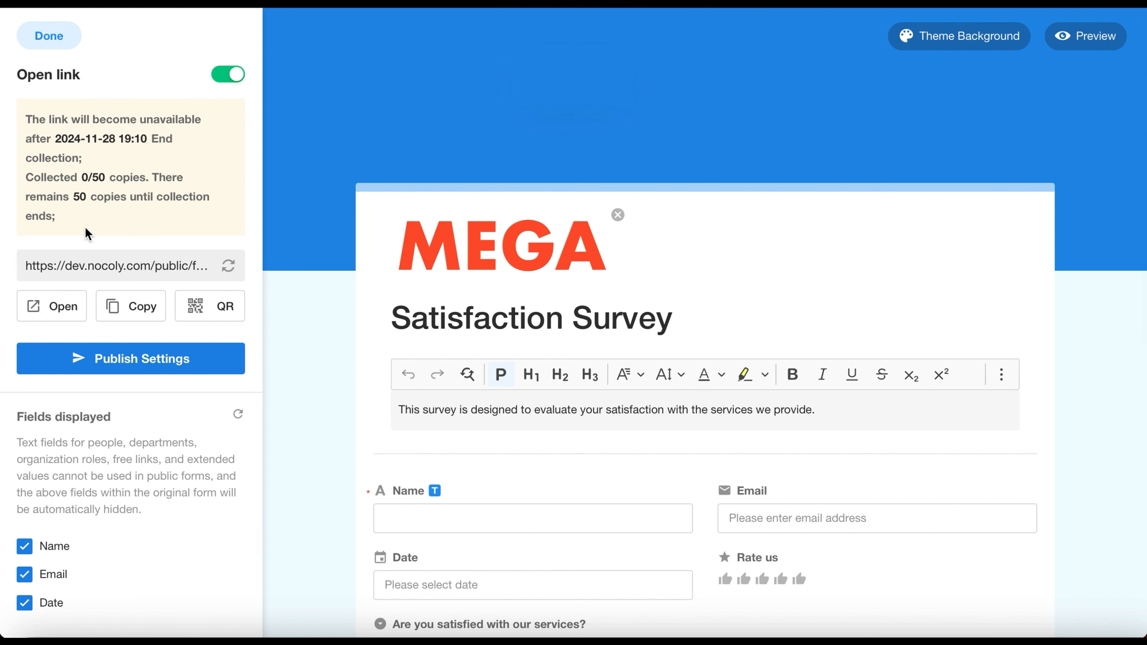
Step: Examine the collection quantity notice beside the form editor and on the public survey page
{"action": "left_click_drag", "start_coordinate": [72, 216], "coordinate": [21, 181]}
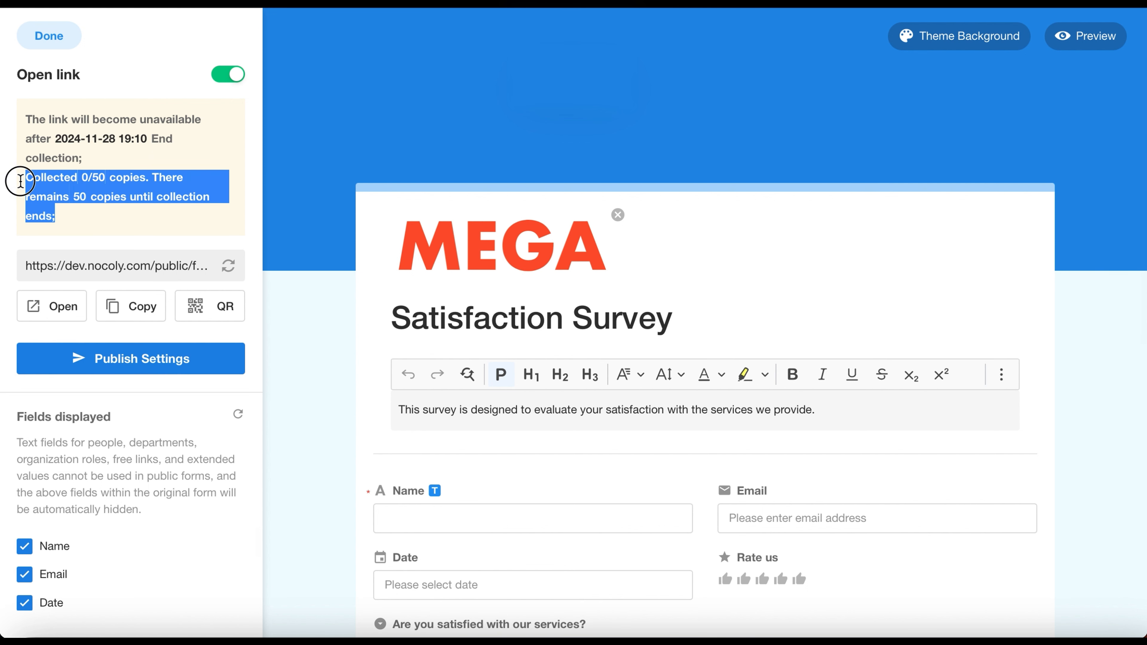
{"action": "left_click", "coordinate": [72, 217]}
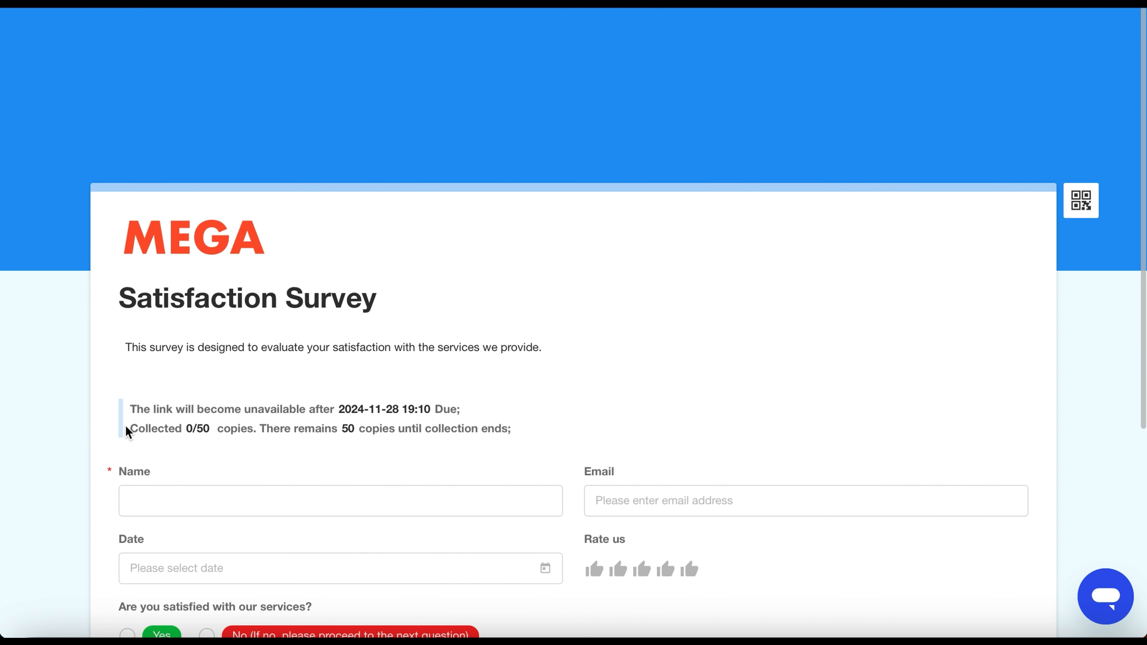
{"action": "left_click_drag", "start_coordinate": [126, 427], "coordinate": [572, 426]}
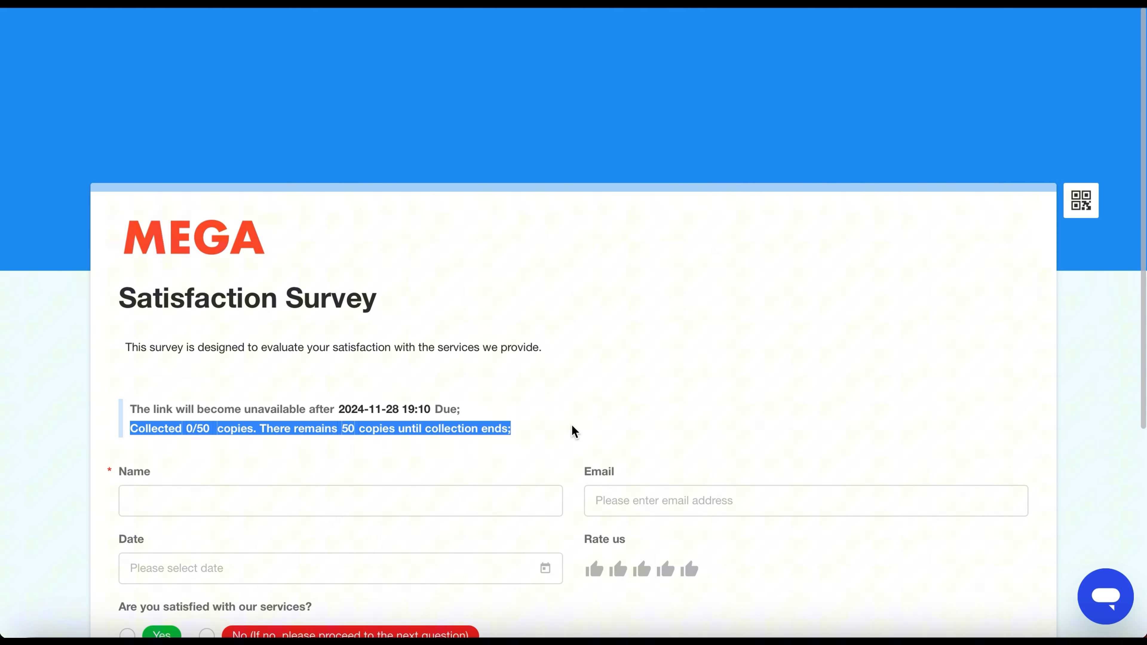
{"action": "left_click", "coordinate": [600, 426]}
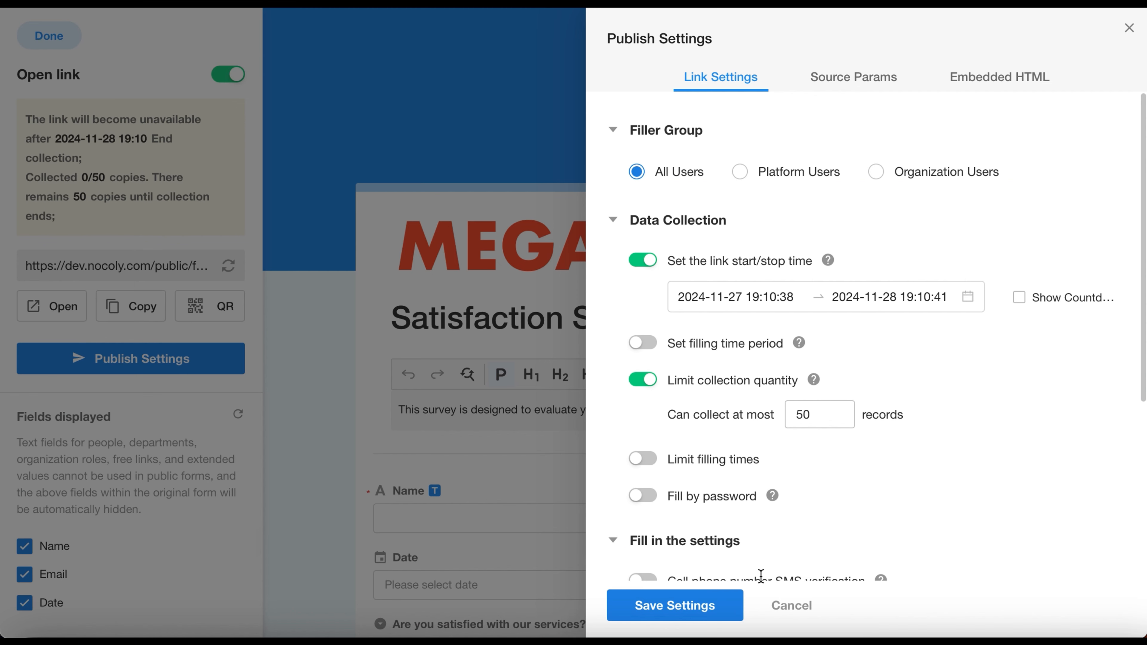
Step: Try limiting filling times in the publish settings with the Monthly frequency, and switch the limit off again
{"action": "left_click", "coordinate": [643, 459]}
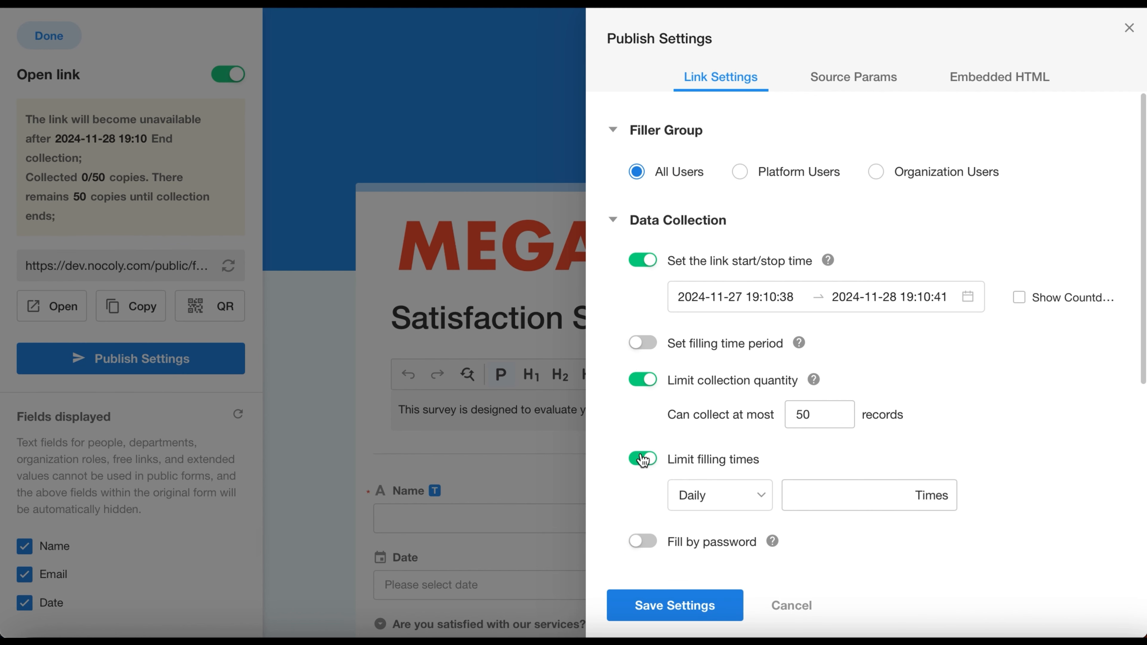
{"action": "scroll", "coordinate": [637, 456], "scroll_direction": "down", "scroll_amount": 1}
{"action": "left_click", "coordinate": [734, 450]}
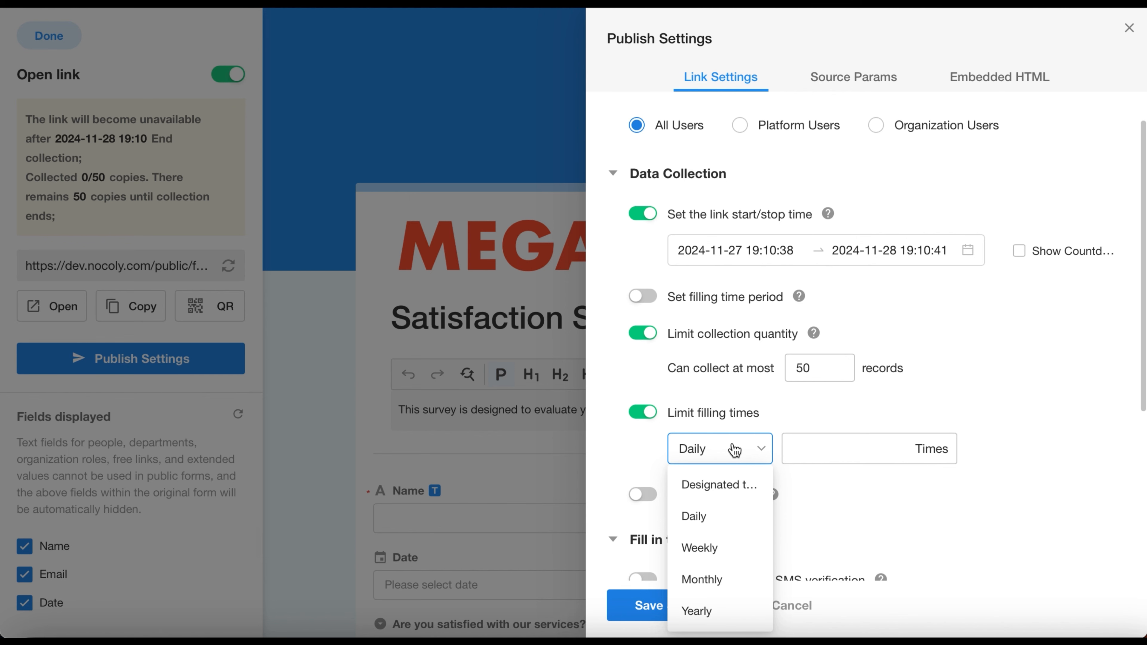
{"action": "scroll", "coordinate": [734, 449], "scroll_direction": "down", "scroll_amount": 1}
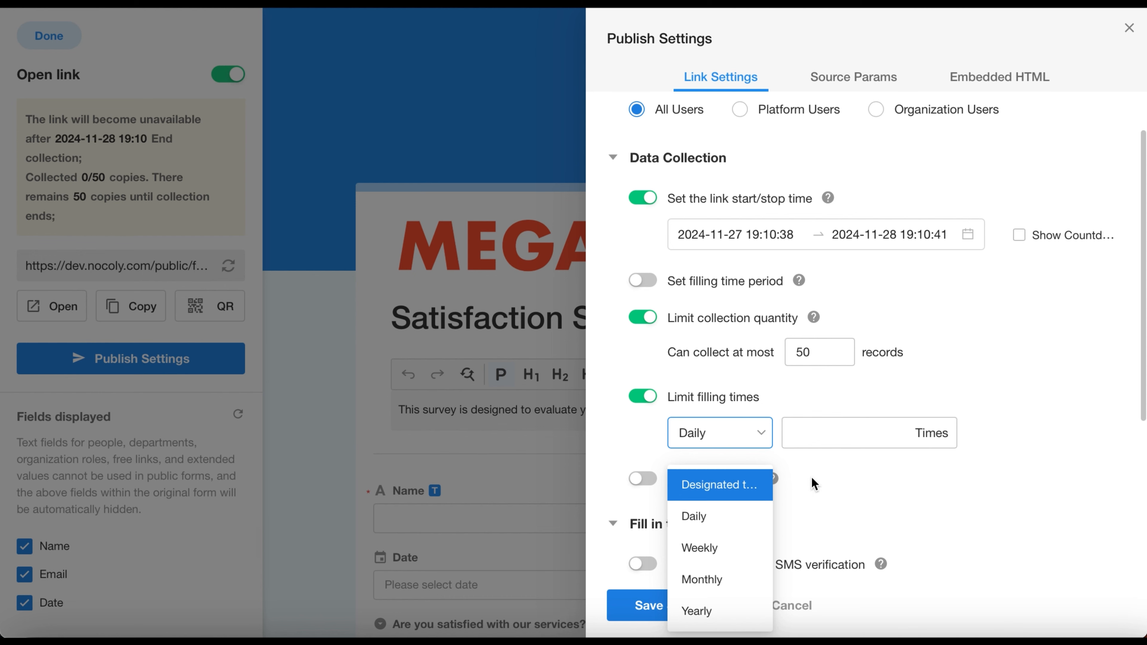
{"action": "scroll", "coordinate": [813, 483], "scroll_direction": "up", "scroll_amount": 1}
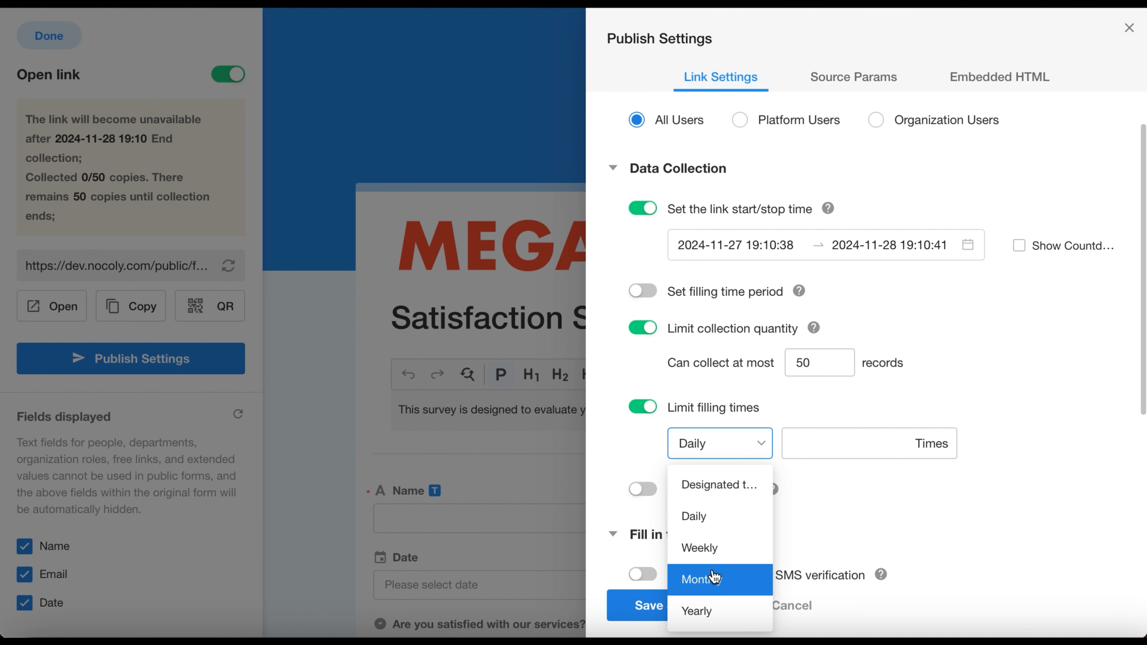
{"action": "left_click", "coordinate": [709, 579]}
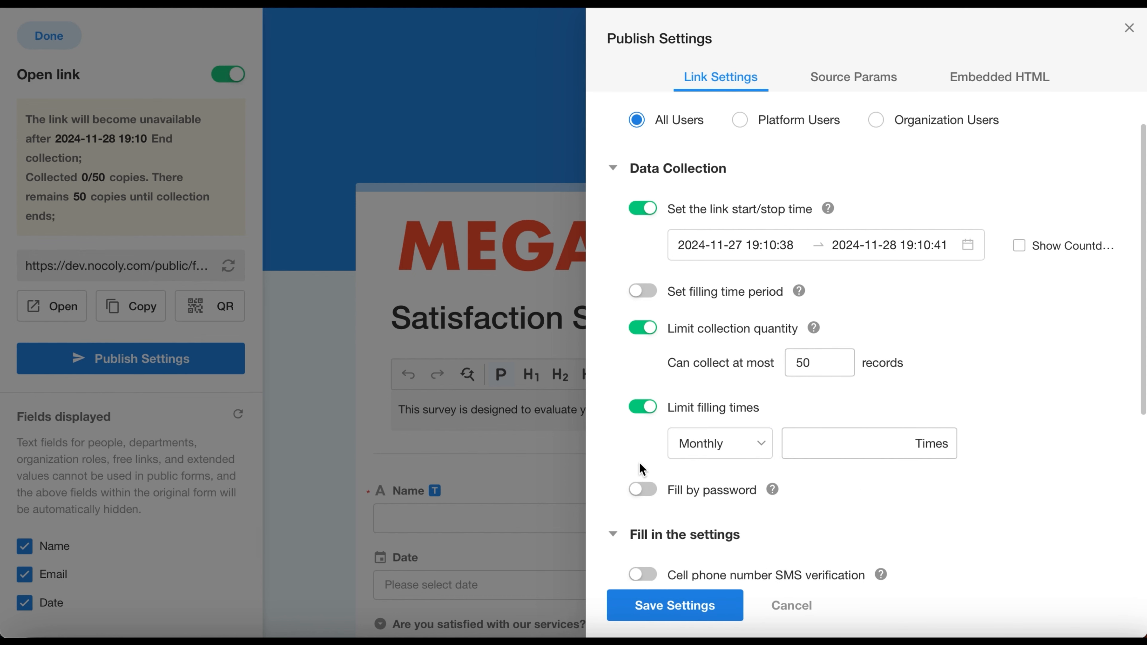
{"action": "left_click", "coordinate": [643, 407]}
Step: Enable Fill by password for the public form, enter a custom access password and save the settings
{"action": "left_click", "coordinate": [643, 443]}
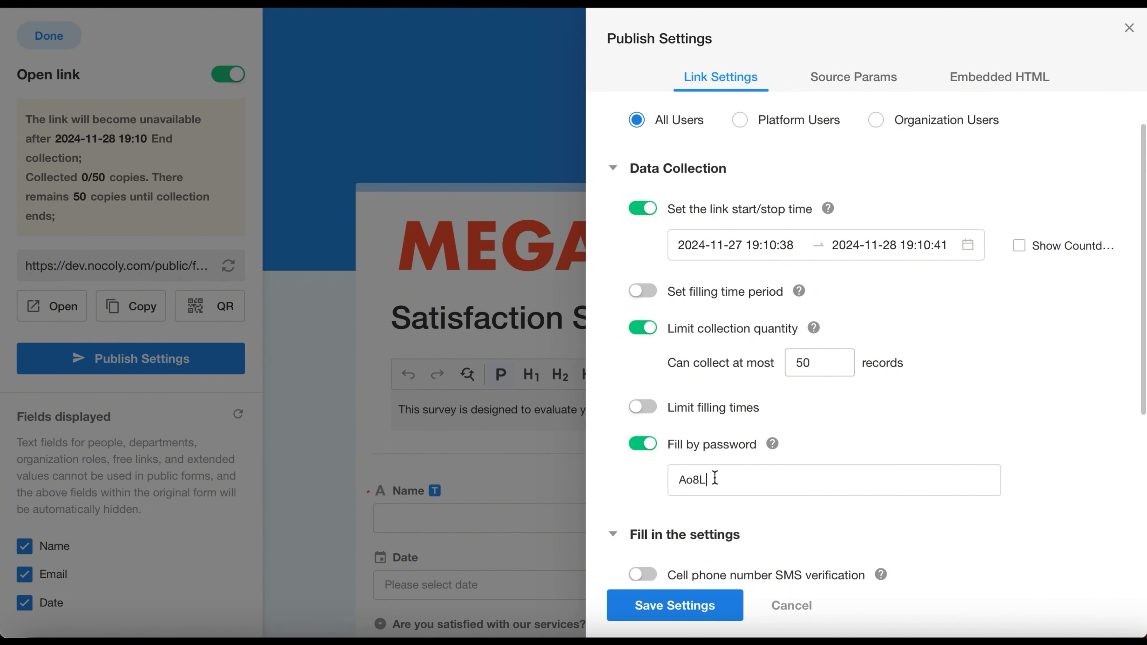
{"action": "key", "text": "BackSpace"}
{"action": "type", "text": "8"}
{"action": "left_click_drag", "start_coordinate": [725, 479], "coordinate": [676, 479]}
{"action": "left_click", "coordinate": [890, 438]}
{"action": "left_click", "coordinate": [712, 605]}
Step: Open the public survey link and enter the access password and the image verification code to unlock the form
{"action": "left_click", "coordinate": [55, 313]}
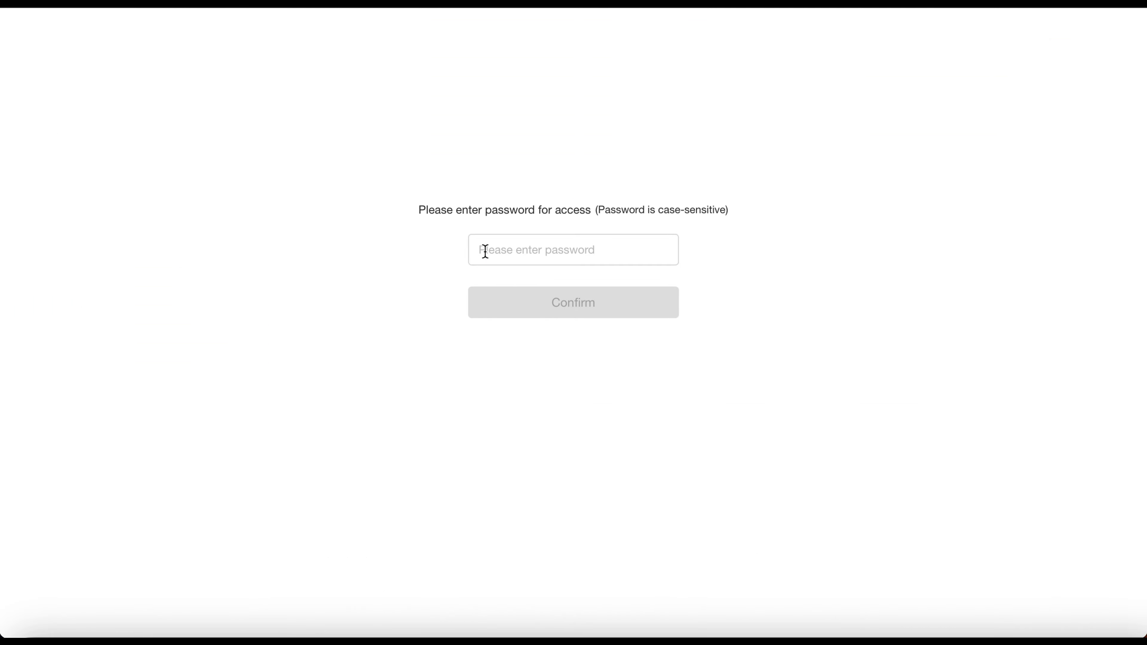
{"action": "left_click", "coordinate": [486, 252]}
{"action": "type", "text": "1234"}
{"action": "left_click", "coordinate": [537, 301]}
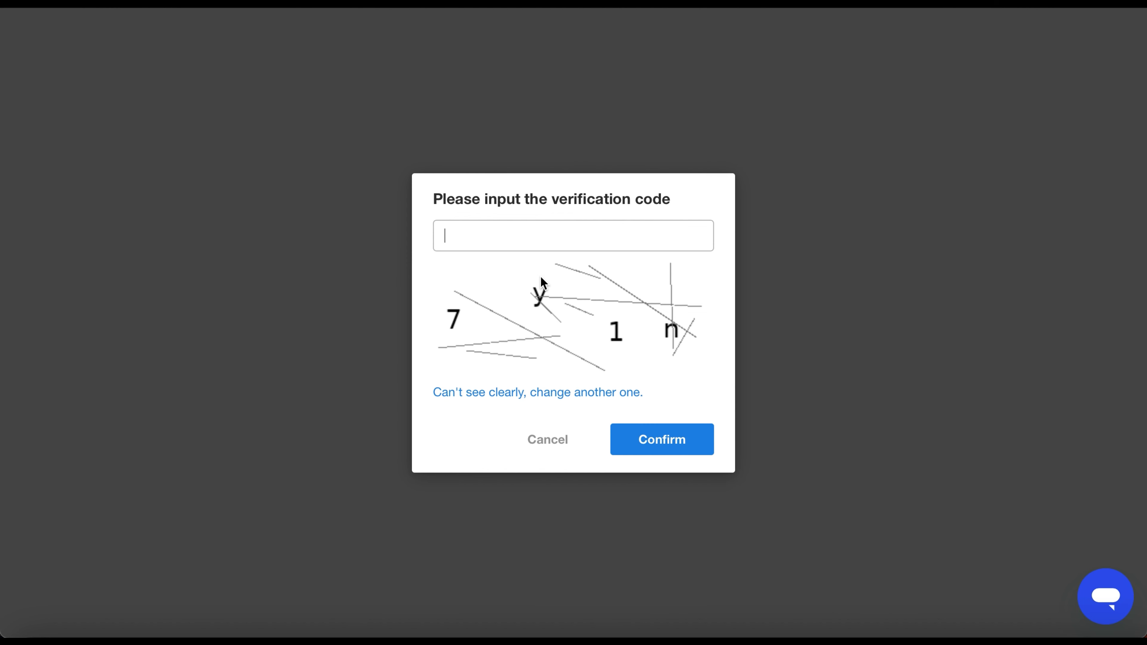
{"action": "left_click", "coordinate": [554, 238]}
{"action": "type", "text": "7y1n"}
{"action": "left_click", "coordinate": [651, 441]}
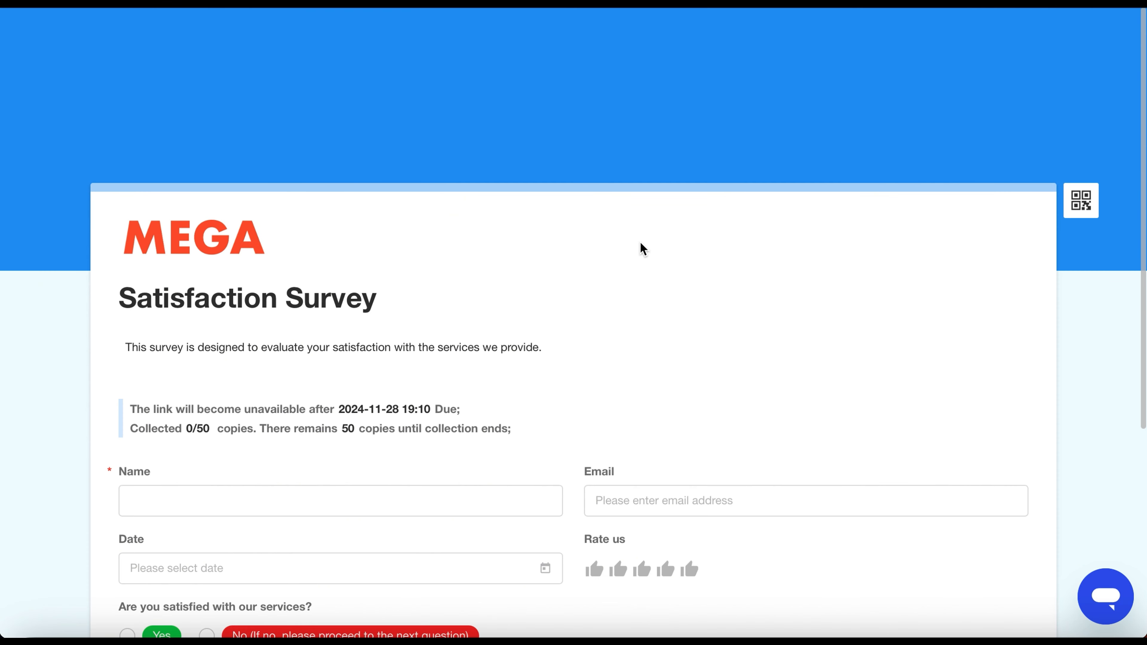
Step: Enable cell phone number SMS verification with the Mobile field and graphical validation before form submission
{"action": "scroll", "coordinate": [641, 243], "scroll_direction": "down", "scroll_amount": 3}
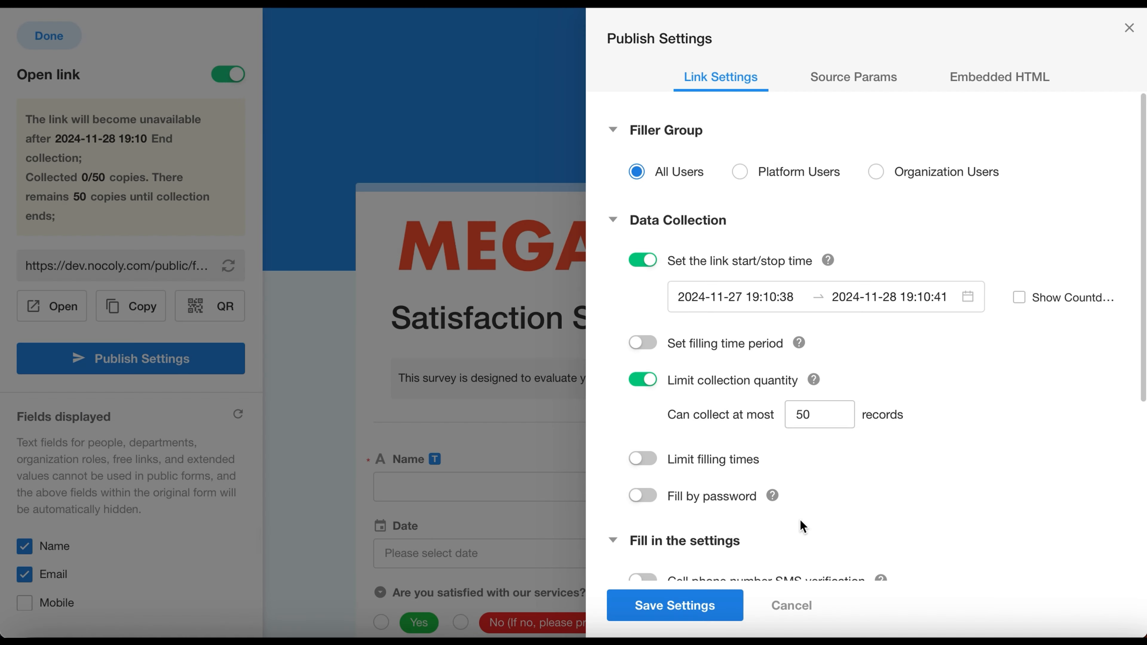
{"action": "scroll", "coordinate": [801, 521], "scroll_direction": "down", "scroll_amount": 4}
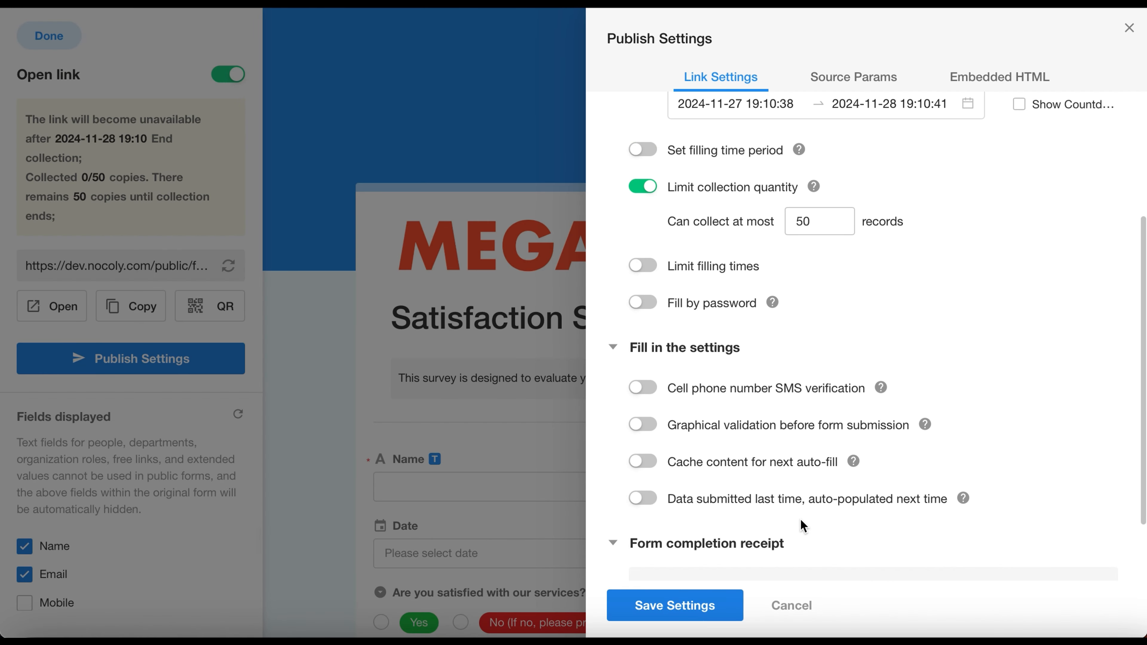
{"action": "scroll", "coordinate": [802, 521], "scroll_direction": "down", "scroll_amount": 1}
{"action": "left_click", "coordinate": [630, 371]}
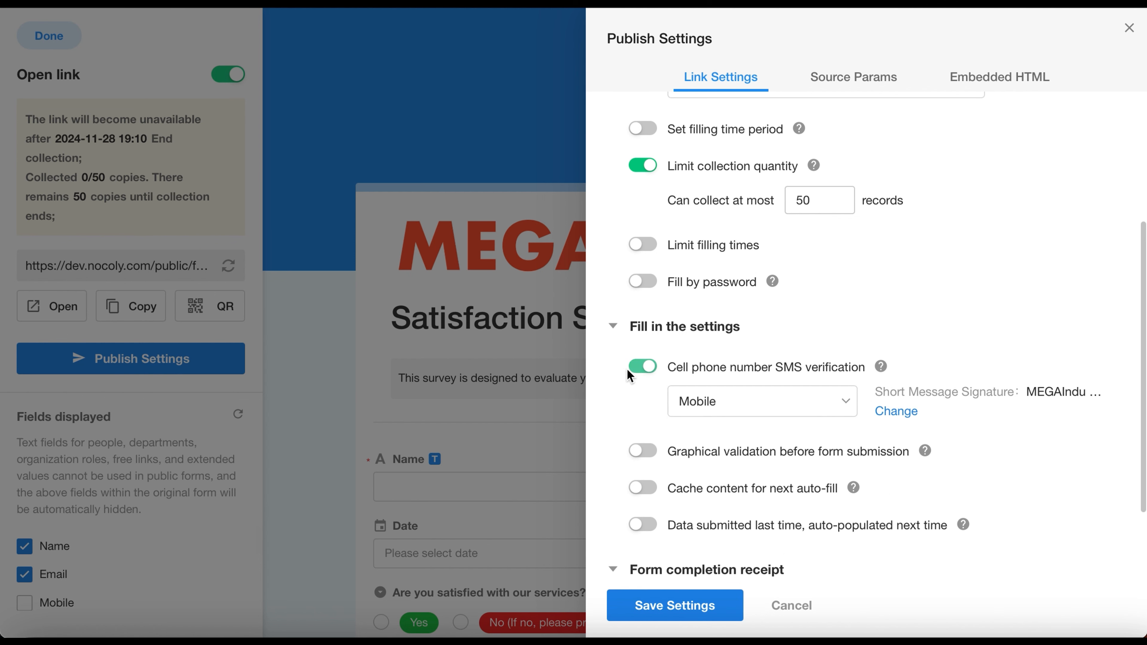
{"action": "left_click", "coordinate": [637, 452]}
{"action": "left_click", "coordinate": [796, 408]}
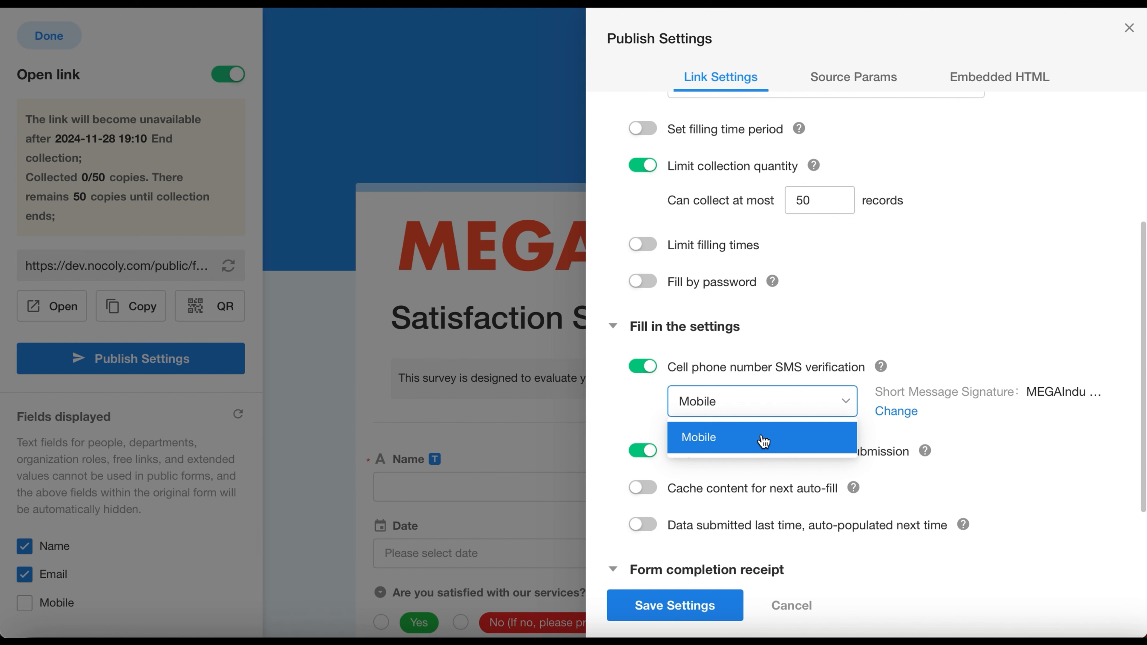
{"action": "left_click", "coordinate": [763, 441]}
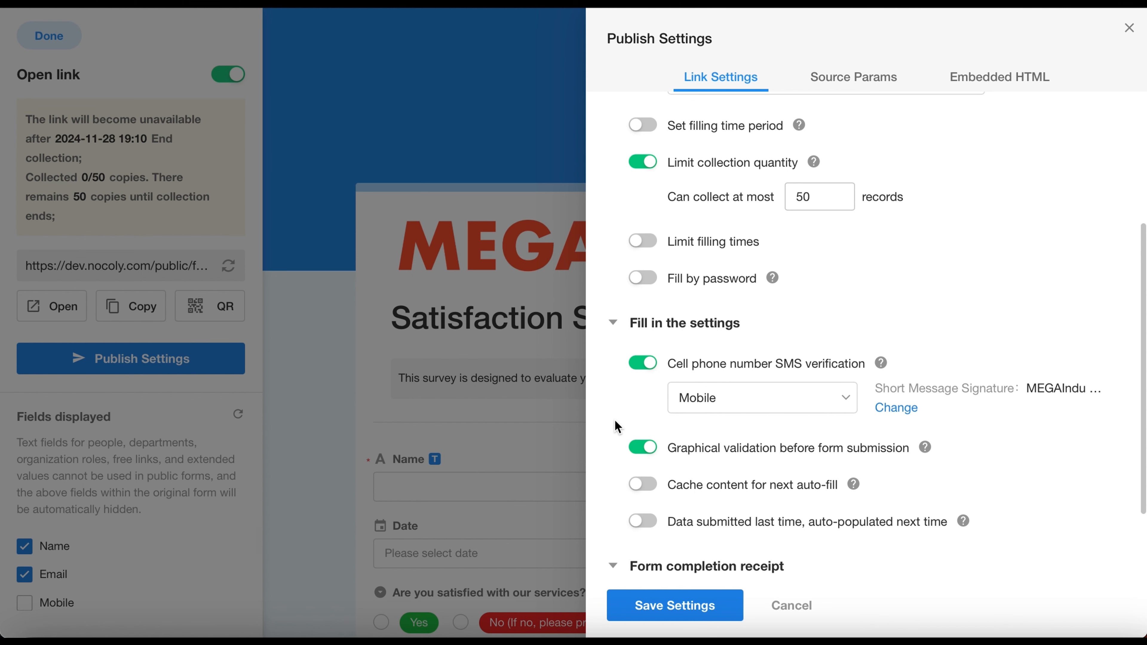
Step: Disable cell phone number SMS verification and enable Cache content for next auto-fill
{"action": "scroll", "coordinate": [614, 426], "scroll_direction": "down", "scroll_amount": 1}
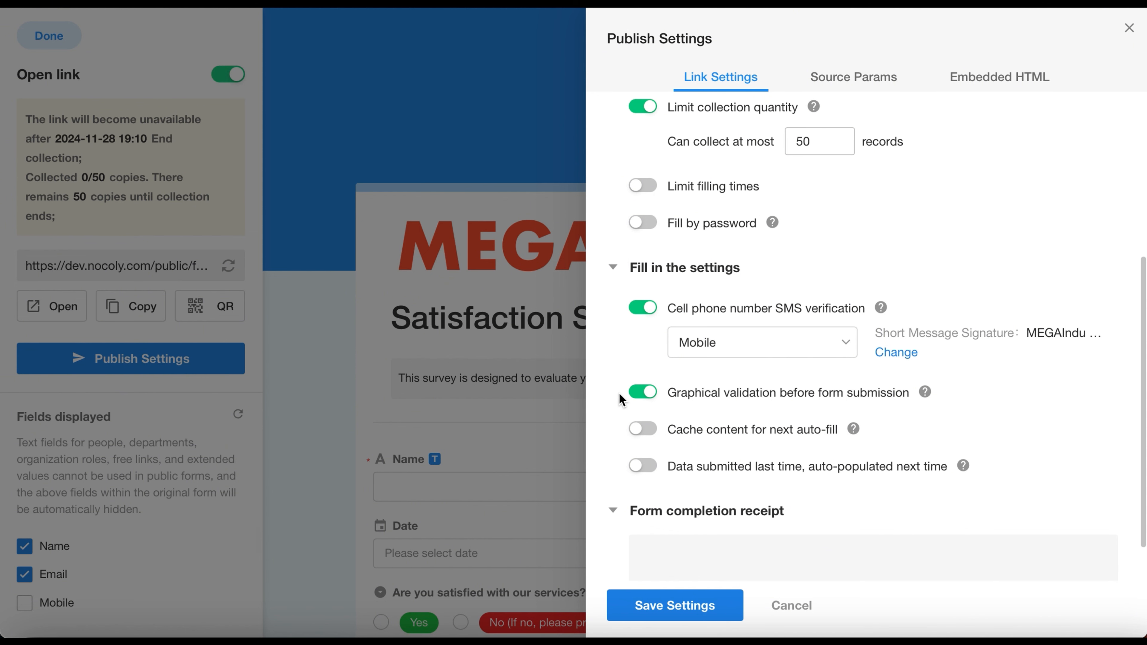
{"action": "left_click", "coordinate": [645, 311]}
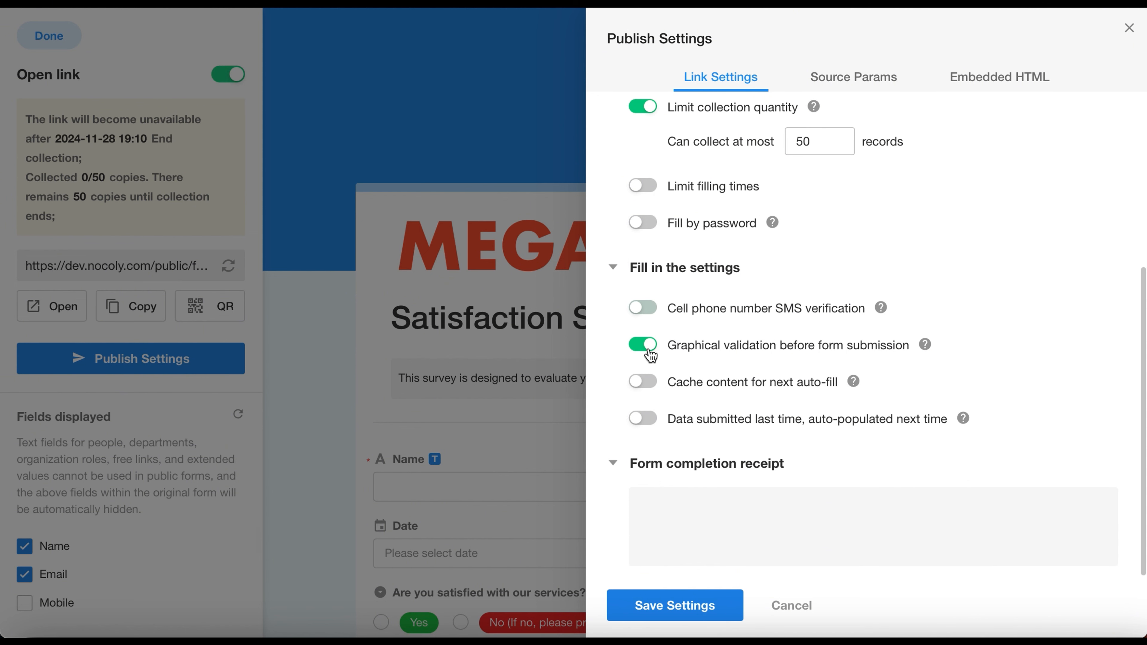
{"action": "left_click", "coordinate": [641, 384]}
Step: Enable auto-populating the last submitted data next time and review the fields available for it without selecting any
{"action": "left_click", "coordinate": [642, 420]}
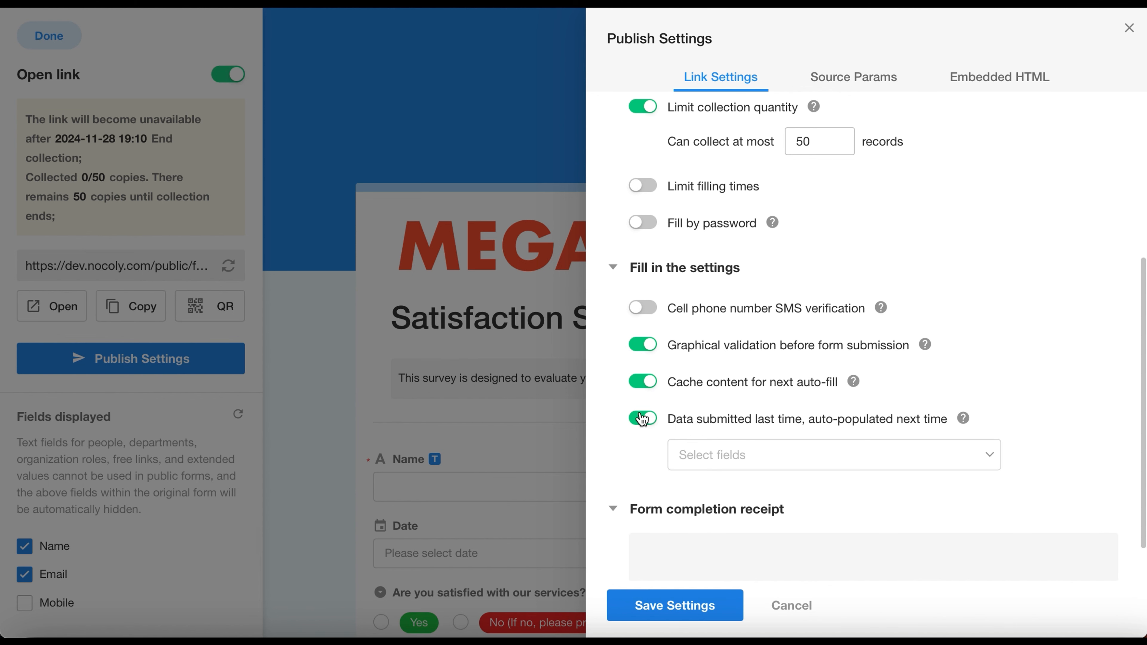
{"action": "scroll", "coordinate": [602, 413], "scroll_direction": "down", "scroll_amount": 1}
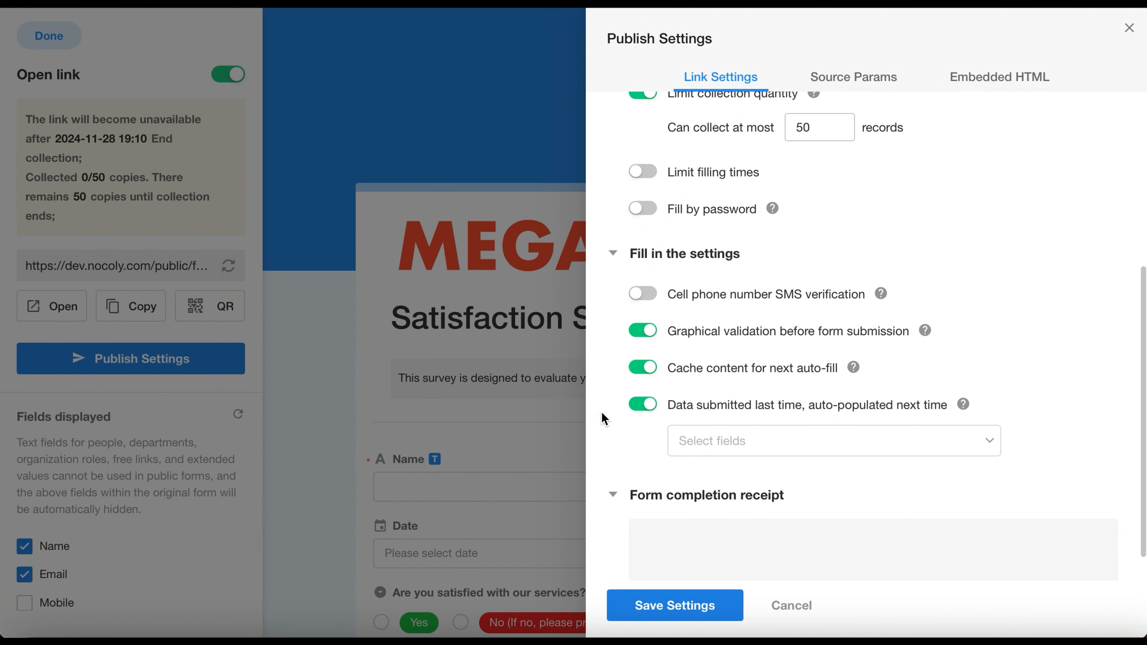
{"action": "left_click", "coordinate": [818, 461]}
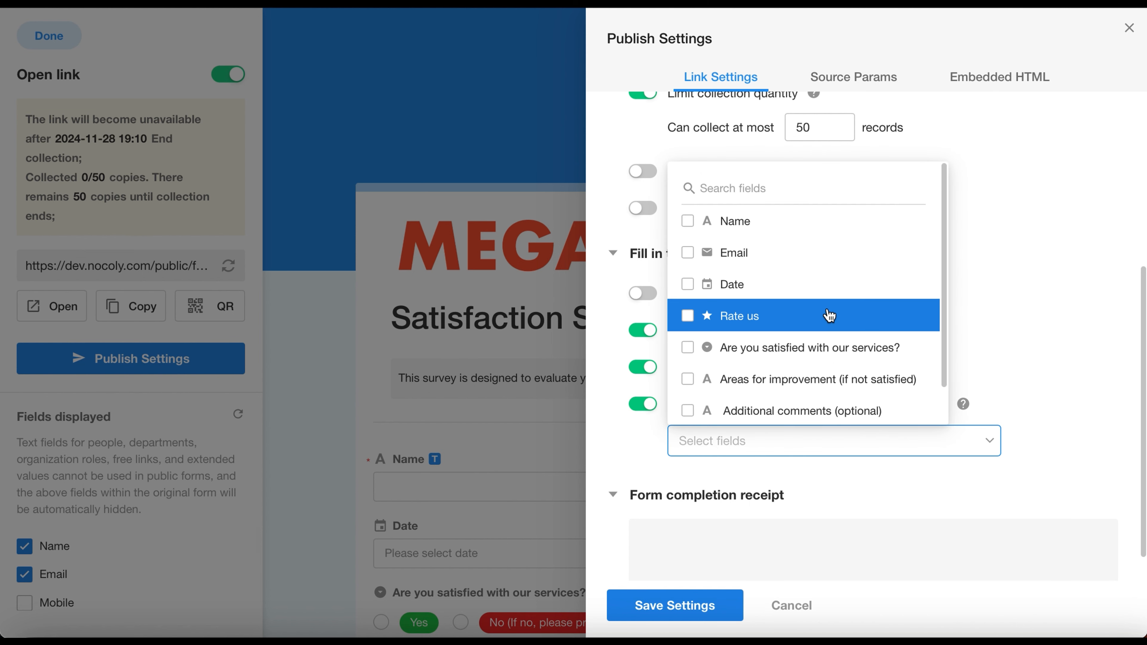
{"action": "scroll", "coordinate": [830, 316], "scroll_direction": "down", "scroll_amount": 1}
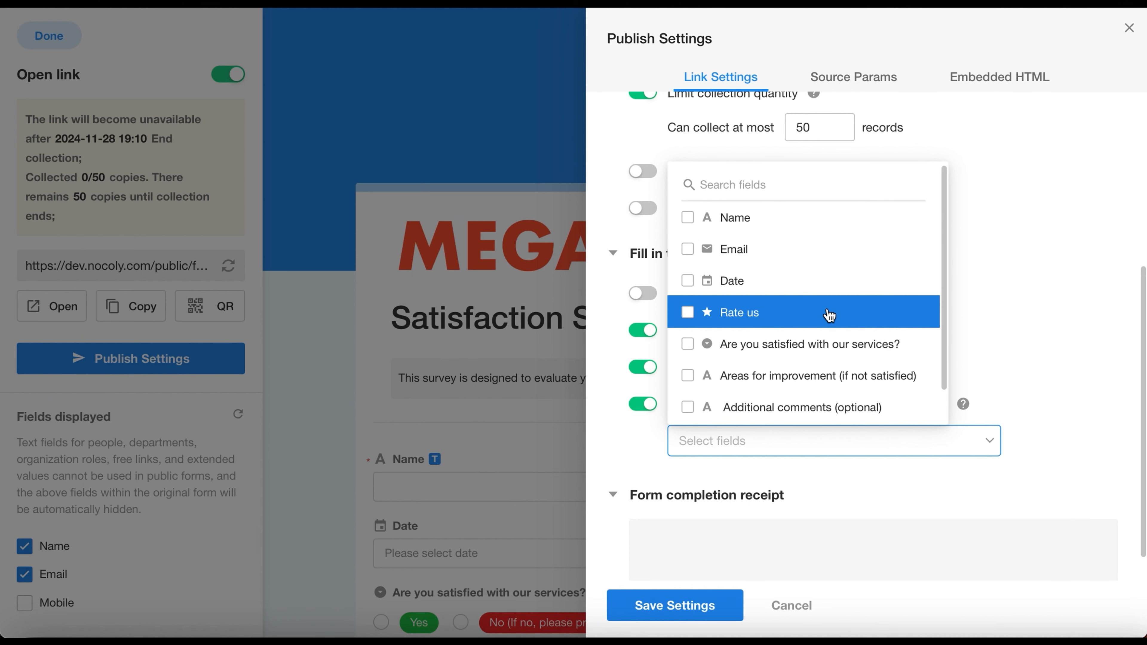
{"action": "left_click", "coordinate": [640, 465]}
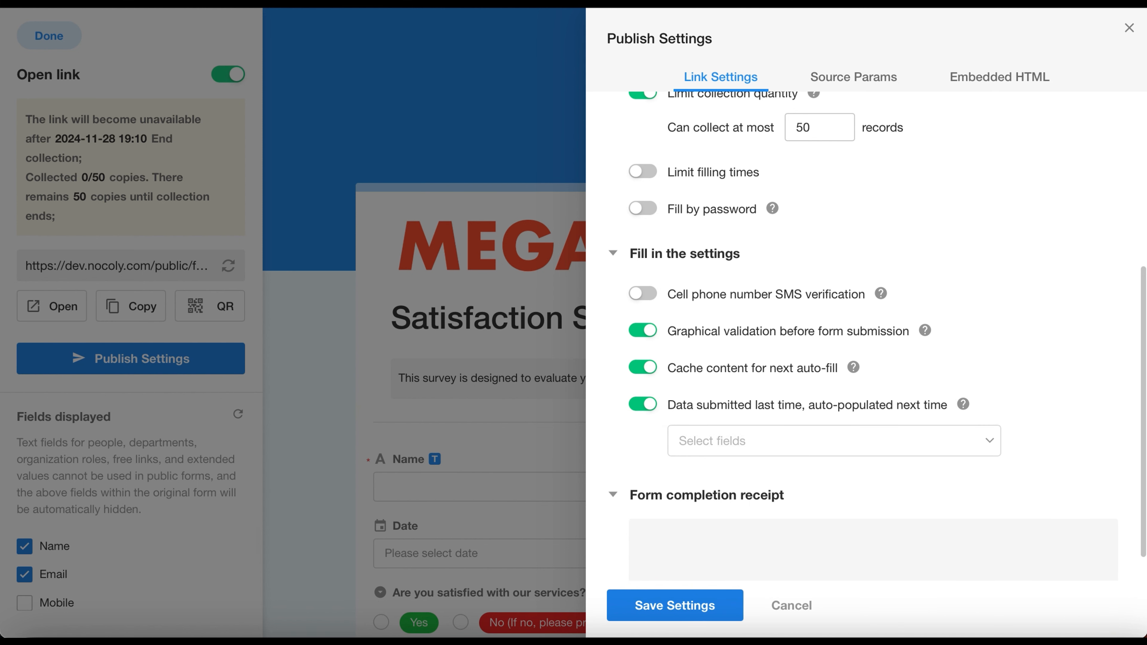
Step: Disable Cache content for next auto-fill and the auto-populating of data submitted last time
{"action": "left_click", "coordinate": [642, 367]}
{"action": "left_click", "coordinate": [643, 404]}
Step: Set the form completion receipt to "Submitted successfully. Thank you for your feedback." in bold and save the publish settings
{"action": "left_click", "coordinate": [830, 520]}
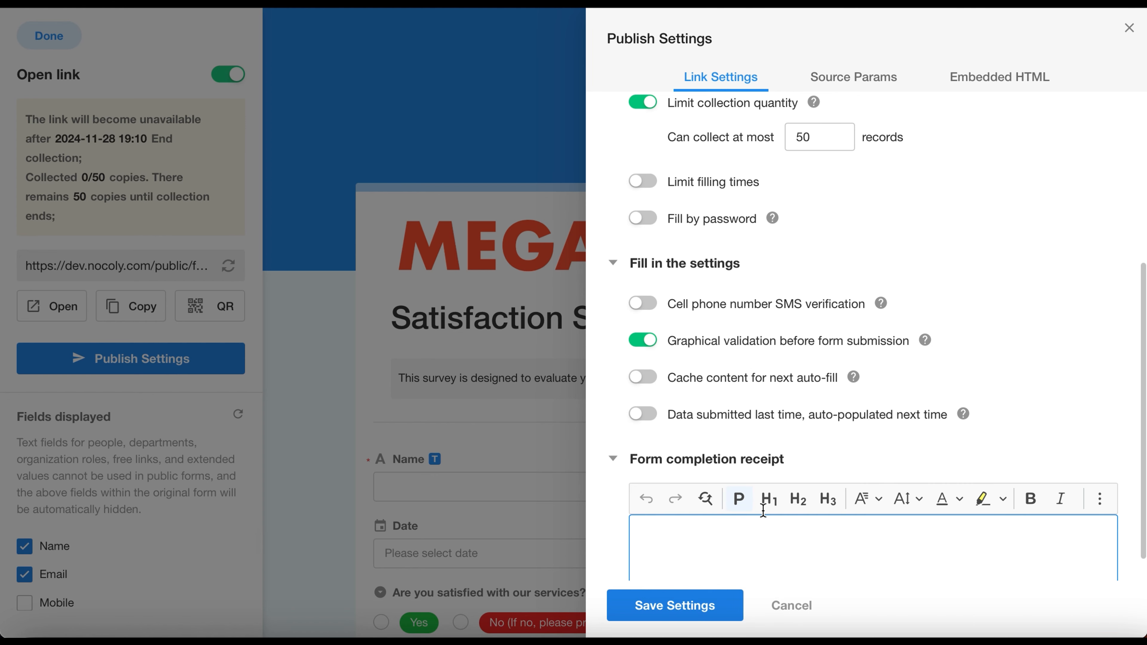
{"action": "type", "text": "Submitted successfully. Thank you for your feedback."}
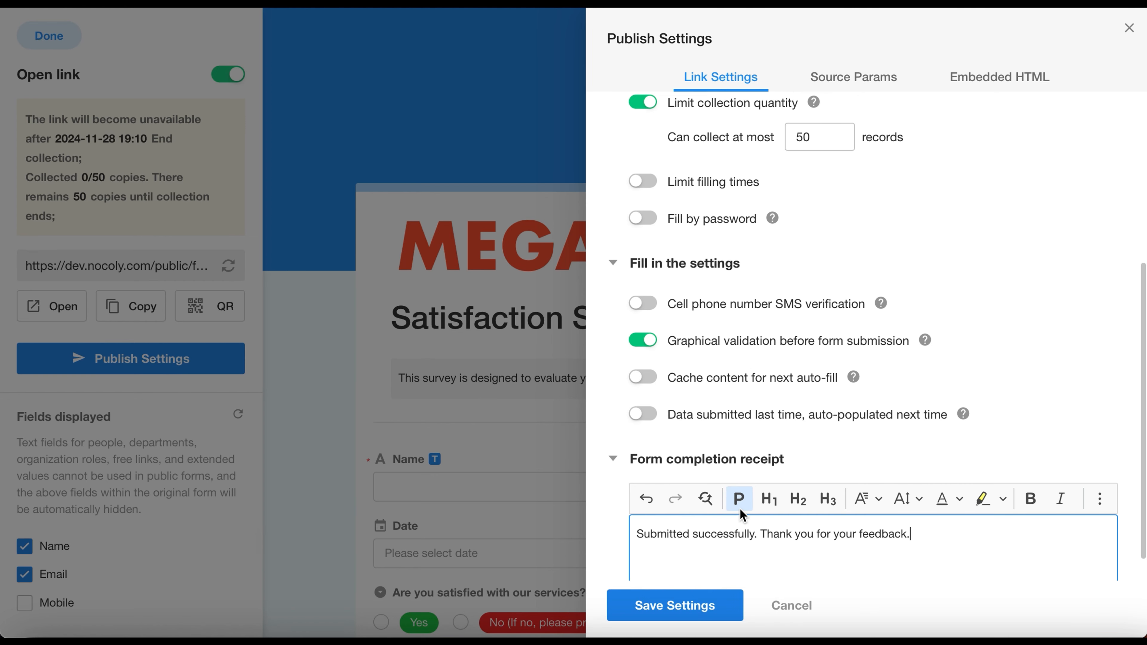
{"action": "left_click_drag", "start_coordinate": [933, 535], "coordinate": [605, 533]}
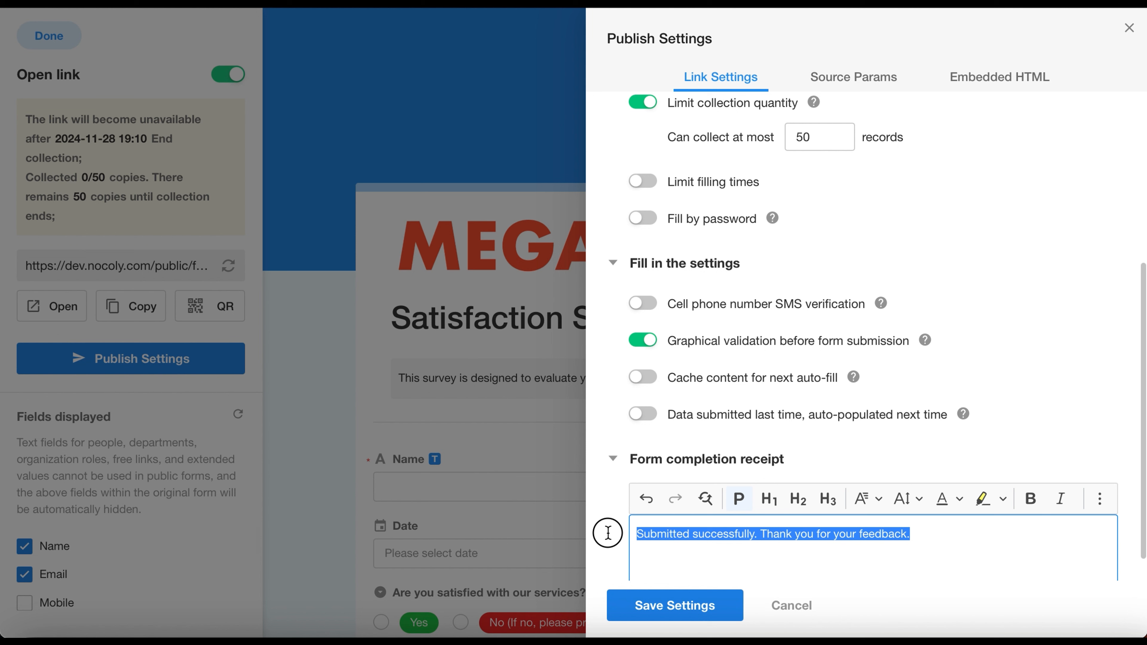
{"action": "left_click", "coordinate": [1031, 500]}
{"action": "left_click", "coordinate": [861, 445]}
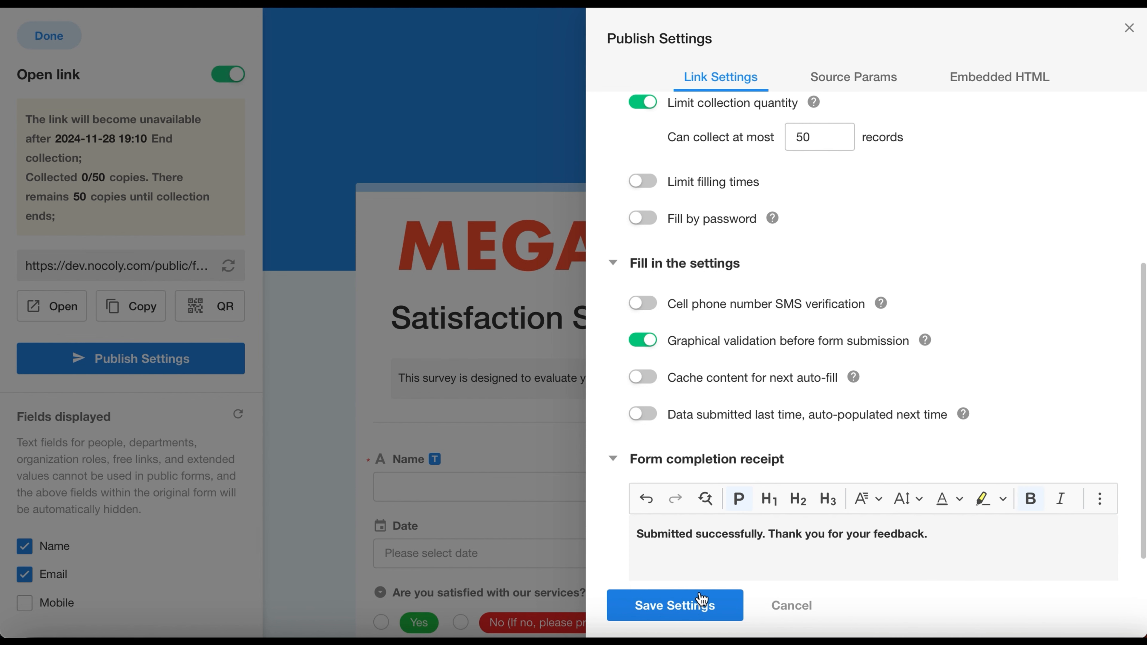
{"action": "left_click", "coordinate": [701, 608]}
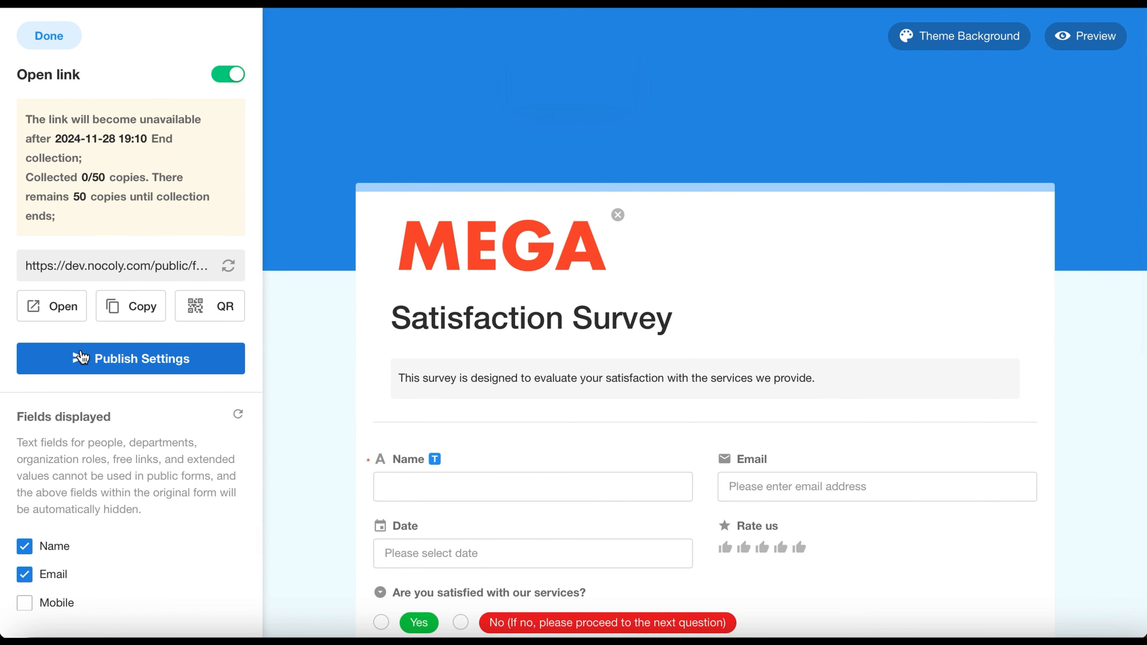
Step: Open the public Satisfaction Survey form, check its deadline and collection notice, and enter A in the Name field
{"action": "left_click", "coordinate": [63, 305]}
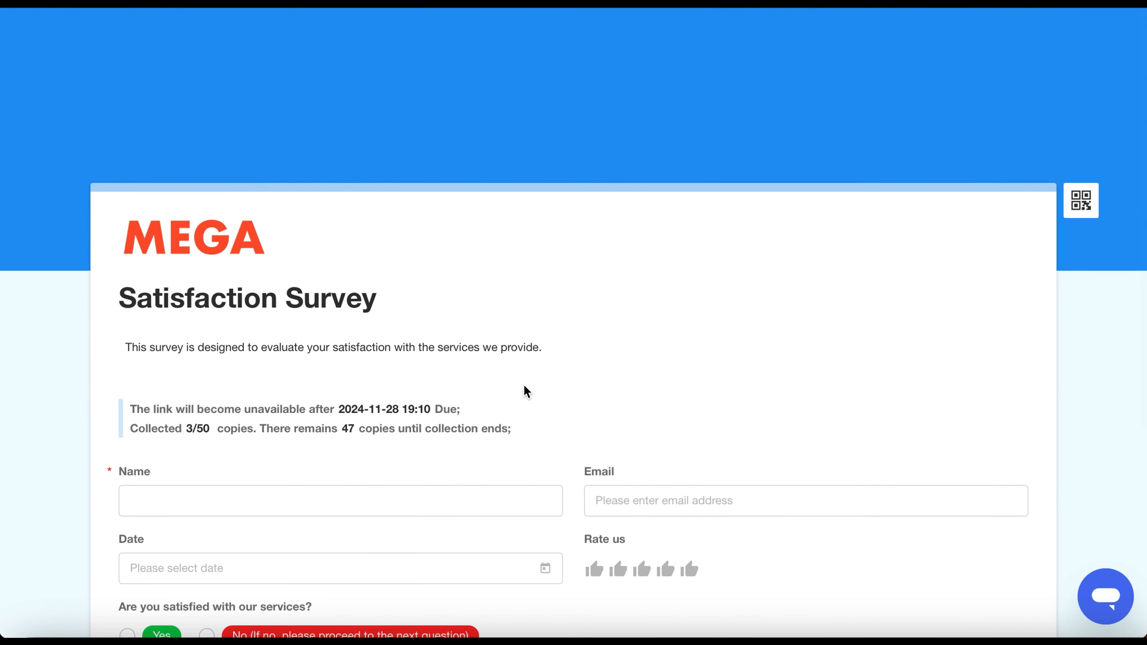
{"action": "scroll", "coordinate": [523, 384], "scroll_direction": "down", "scroll_amount": 5}
{"action": "left_click_drag", "start_coordinate": [129, 185], "coordinate": [266, 186]}
{"action": "left_click", "coordinate": [266, 218]}
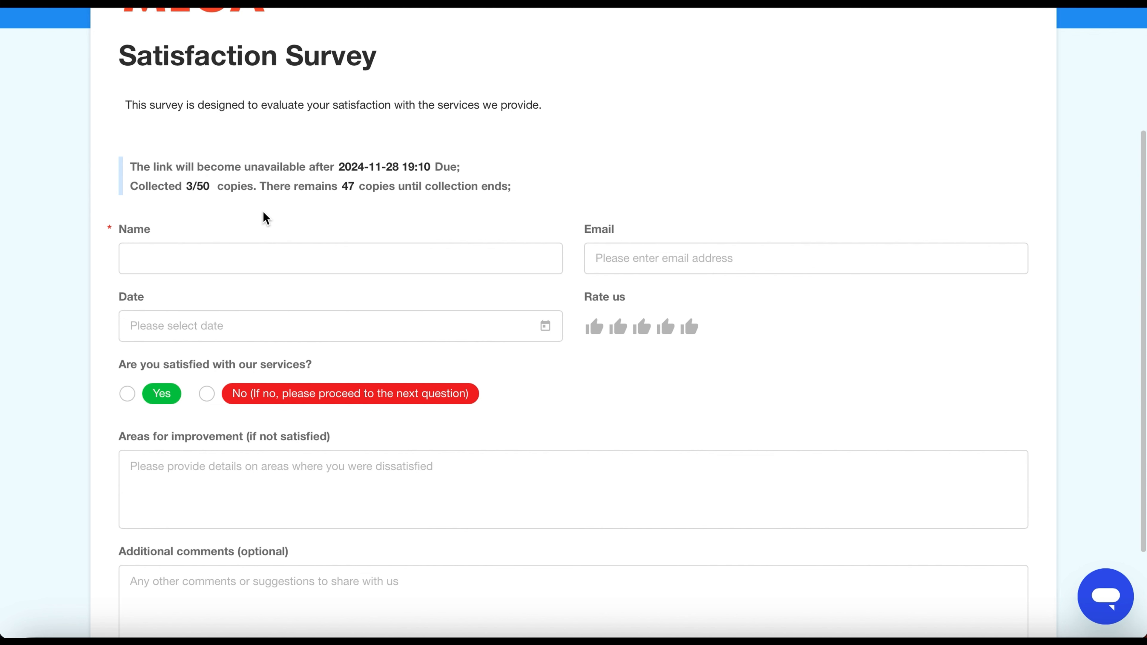
{"action": "left_click", "coordinate": [248, 257]}
{"action": "type", "text": "A"}
Step: Submit the survey response with the image verification code and check the receipt message on the completion page
{"action": "scroll", "coordinate": [372, 319], "scroll_direction": "down", "scroll_amount": 4}
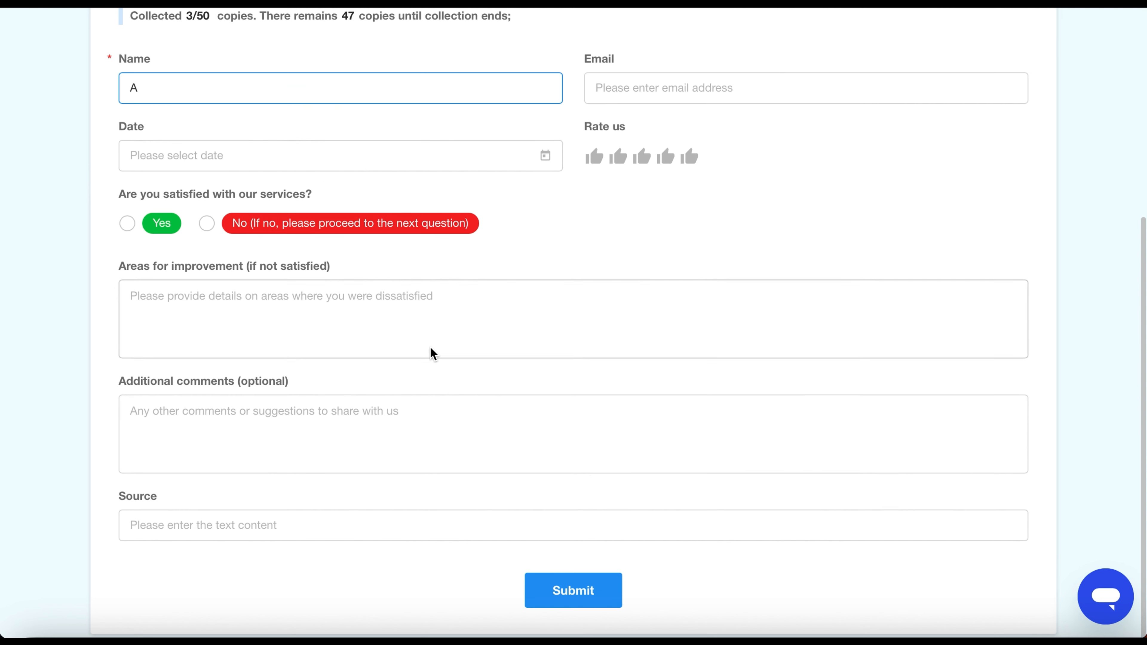
{"action": "left_click", "coordinate": [570, 589]}
{"action": "left_click", "coordinate": [567, 238]}
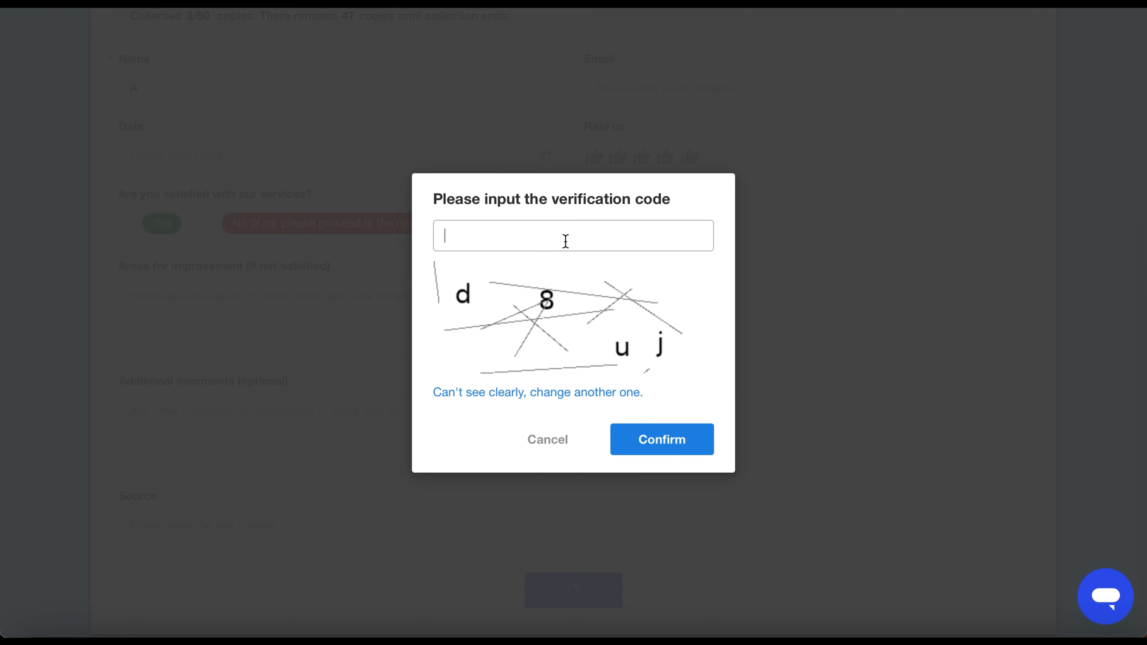
{"action": "type", "text": "D8UJ"}
{"action": "left_click", "coordinate": [647, 447]}
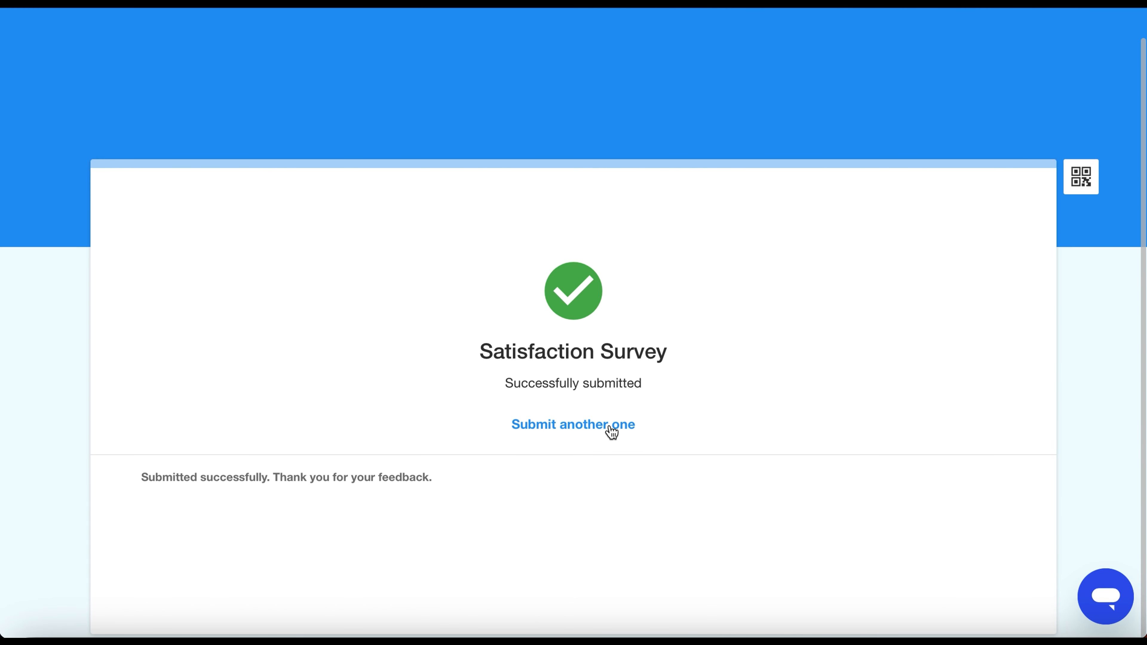
{"action": "left_click_drag", "start_coordinate": [498, 480], "coordinate": [211, 438]}
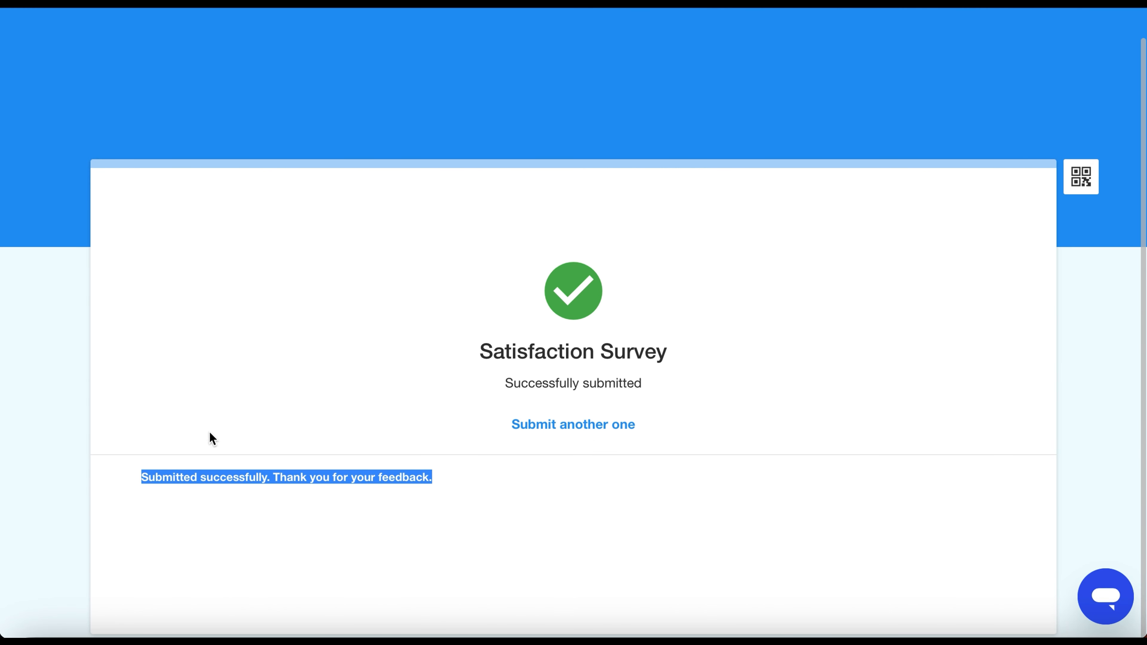
{"action": "left_click", "coordinate": [262, 400]}
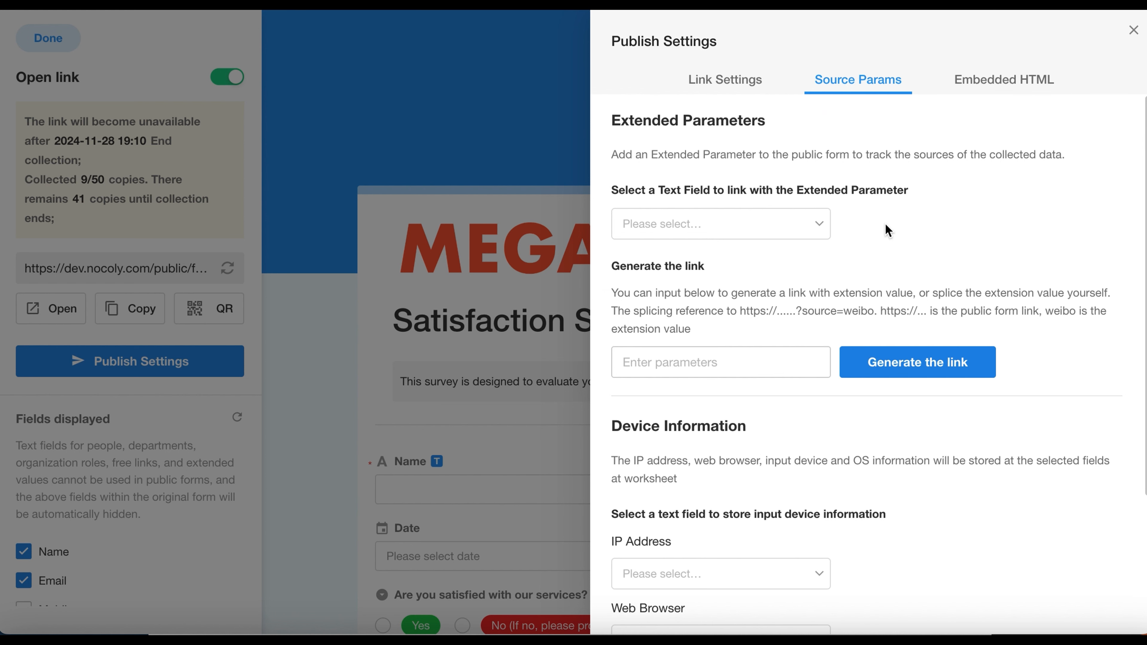
Step: Generate two source-tracking links for the public form with the extension values YouTube and Facebook
{"action": "left_click", "coordinate": [758, 364]}
{"action": "type", "text": "YouTube"}
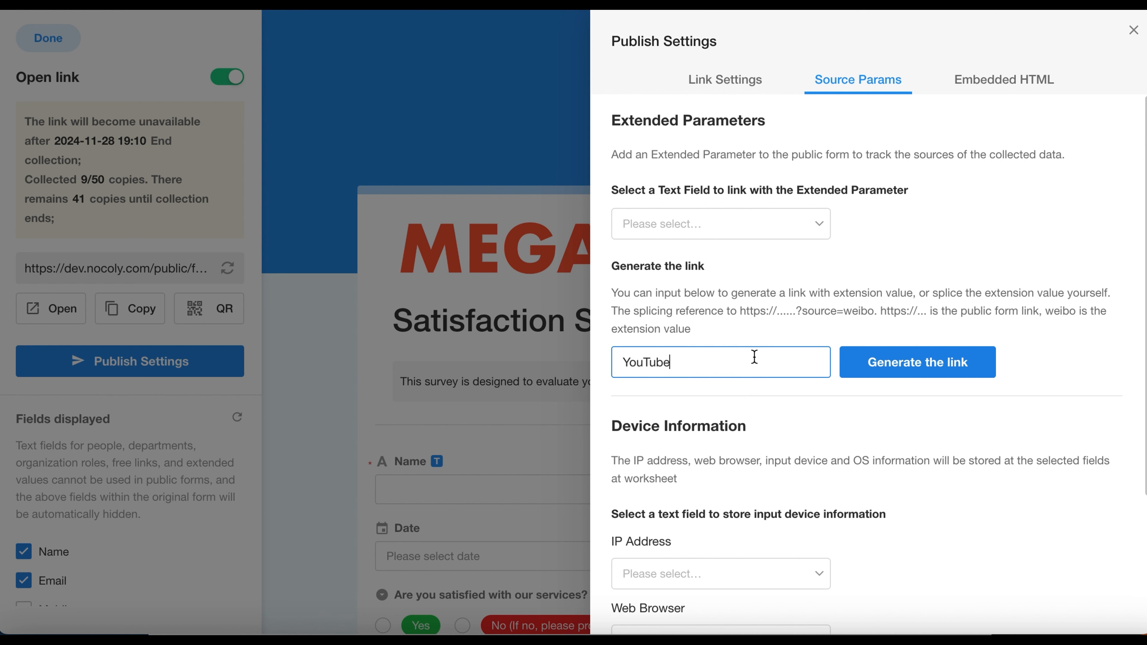
{"action": "left_click", "coordinate": [906, 364]}
{"action": "left_click", "coordinate": [758, 359]}
{"action": "left_click", "coordinate": [759, 465]}
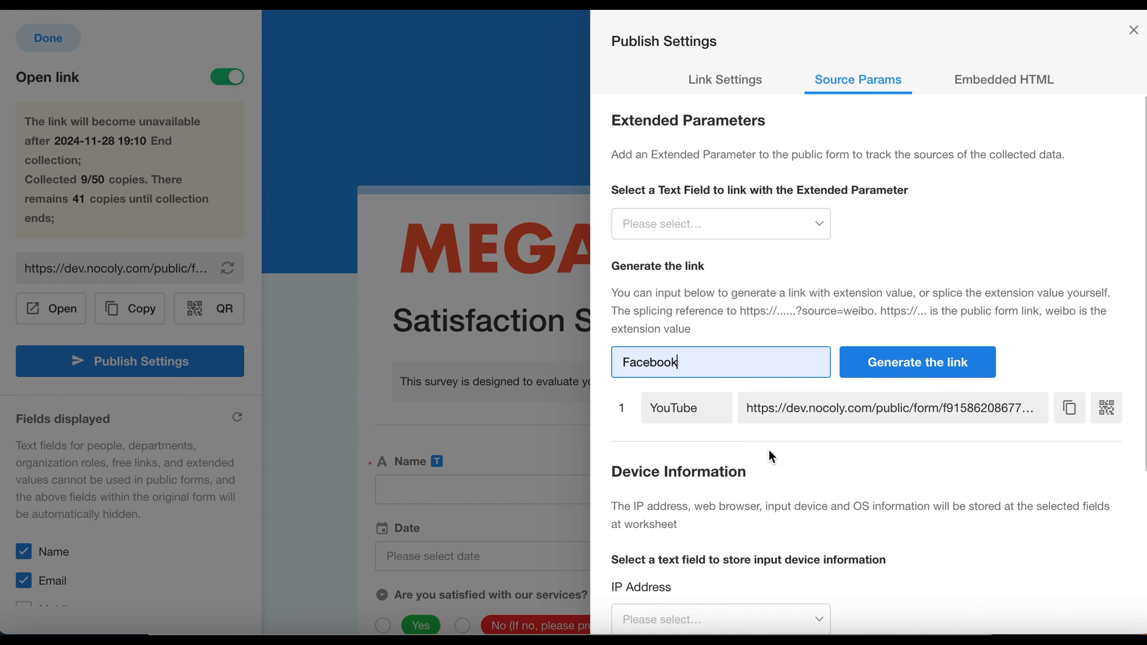
{"action": "left_click", "coordinate": [904, 361]}
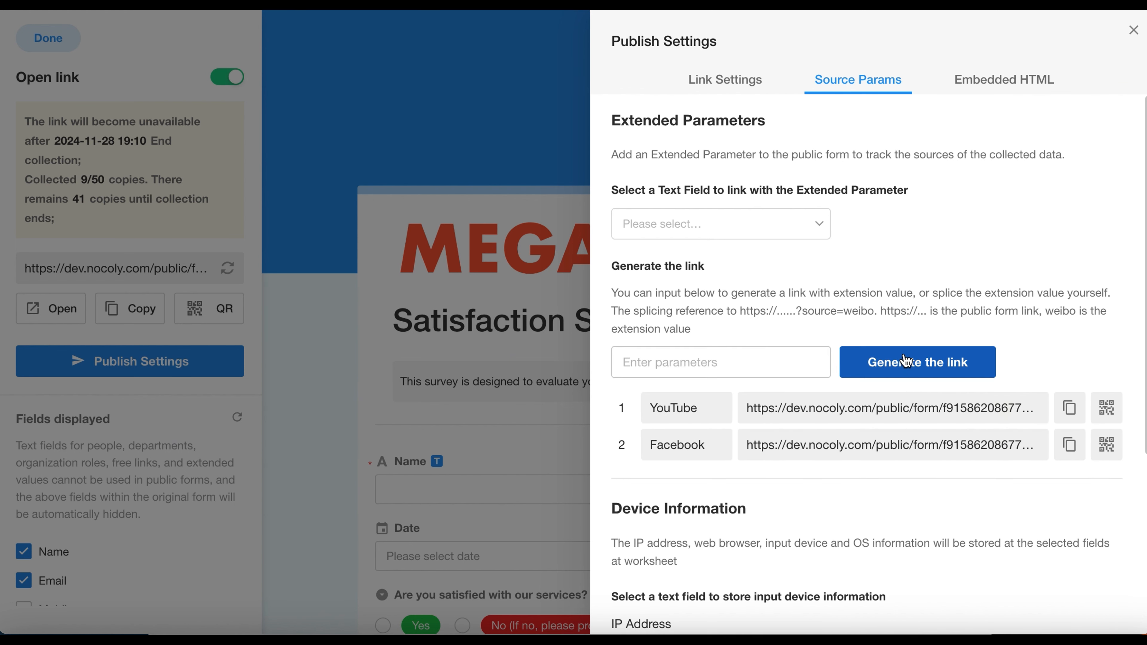
Step: Link the Extended Parameter to the Source text field
{"action": "left_click", "coordinate": [777, 223]}
{"action": "left_click", "coordinate": [730, 383]}
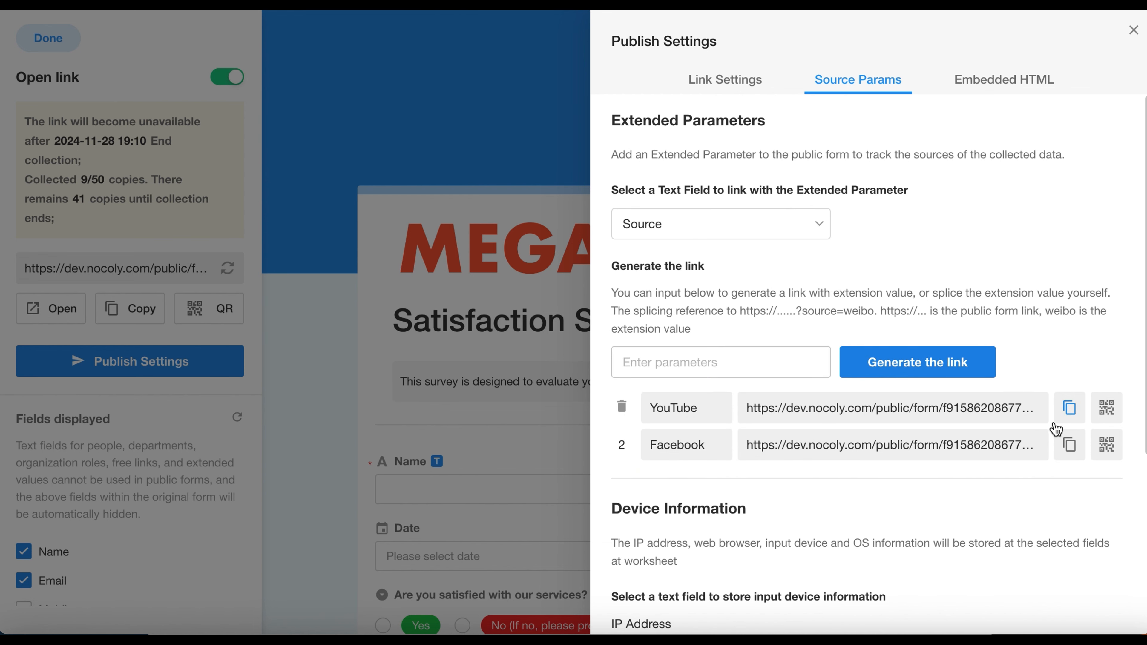
Step: Copy the Facebook source link and open it in a new browser tab
{"action": "left_click", "coordinate": [1071, 446]}
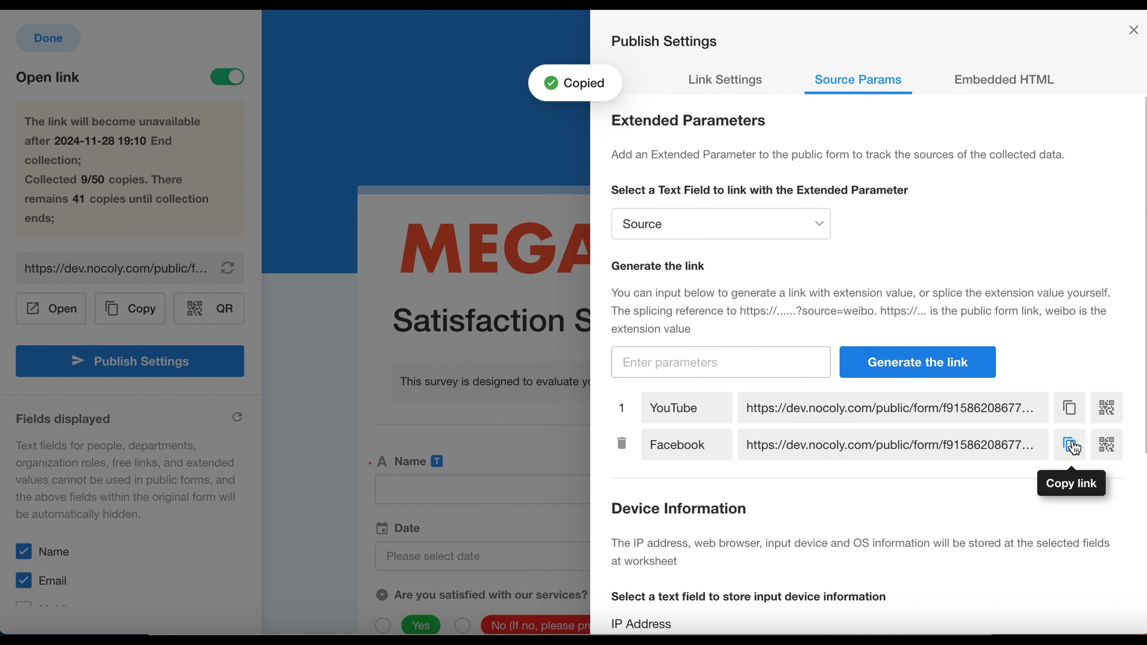
{"action": "key", "text": "super+t"}
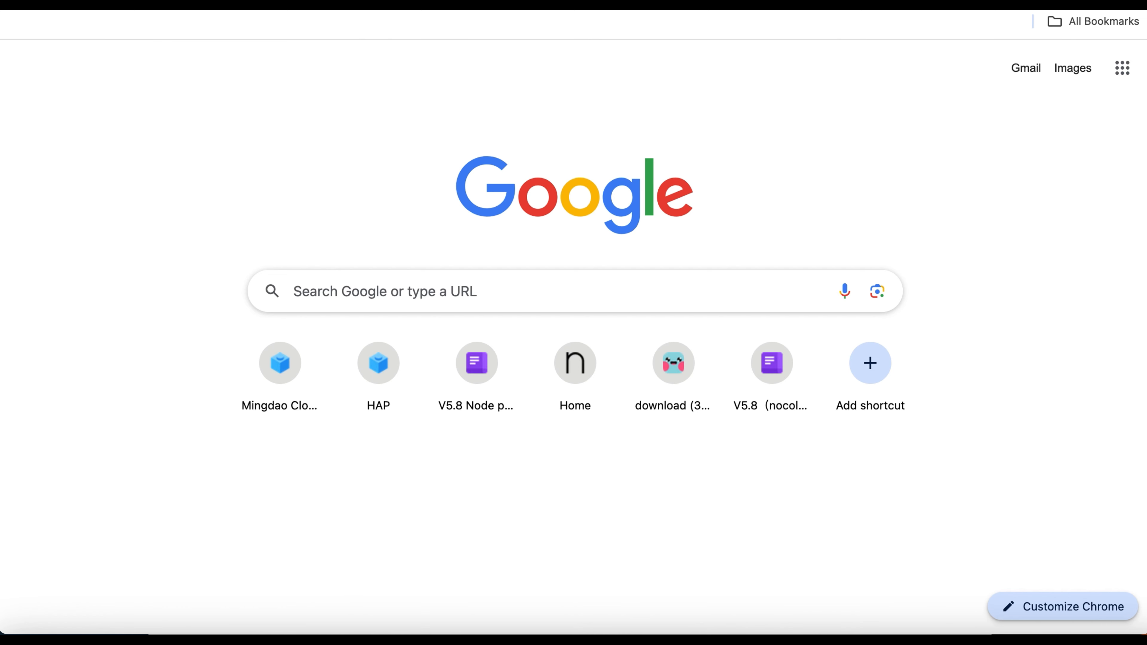
{"action": "key", "text": "super+v"}
{"action": "key", "text": "Return"}
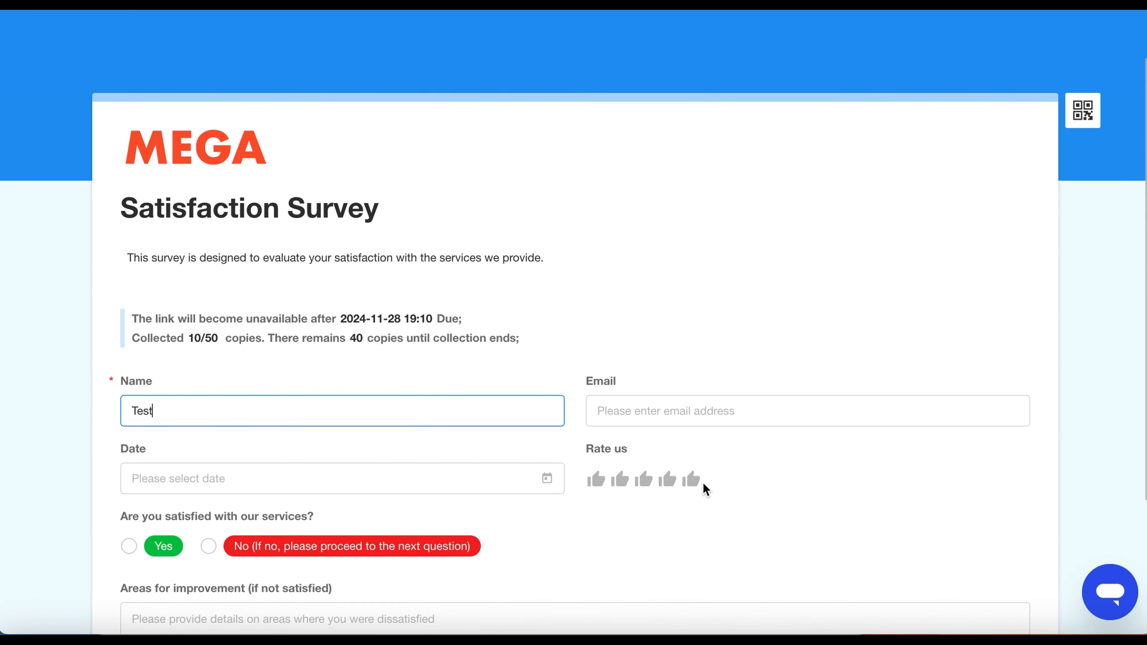
Step: Submit a survey response with Test in the Name field and refresh the Satisfaction Survey worksheet records
{"action": "scroll", "coordinate": [704, 487], "scroll_direction": "down", "scroll_amount": 5}
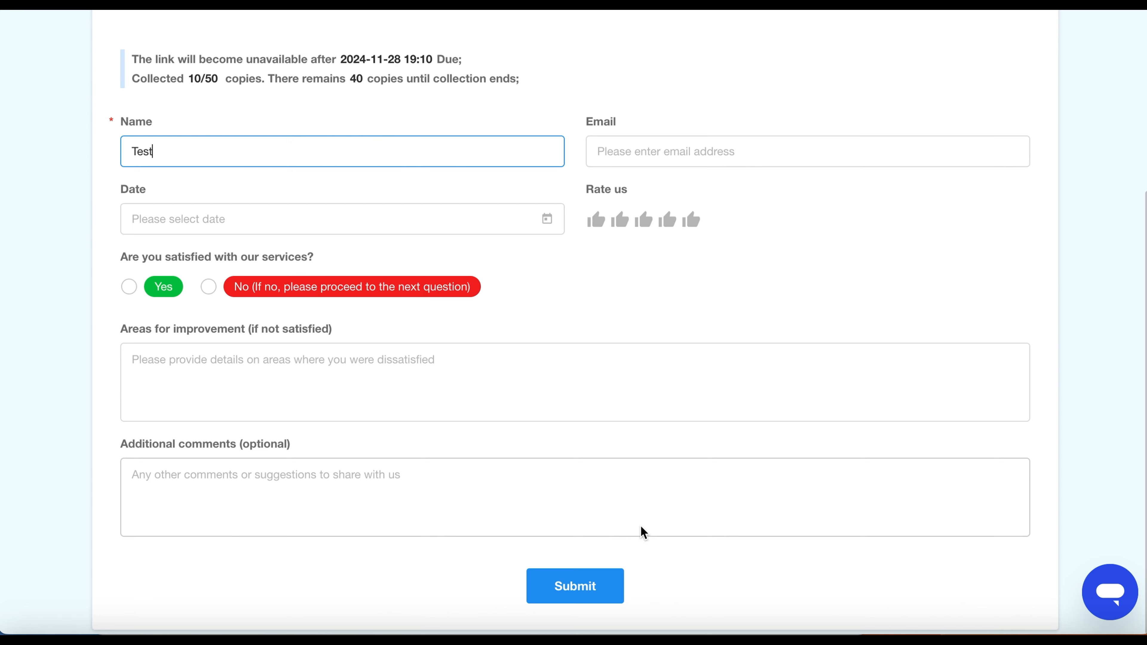
{"action": "left_click", "coordinate": [598, 585]}
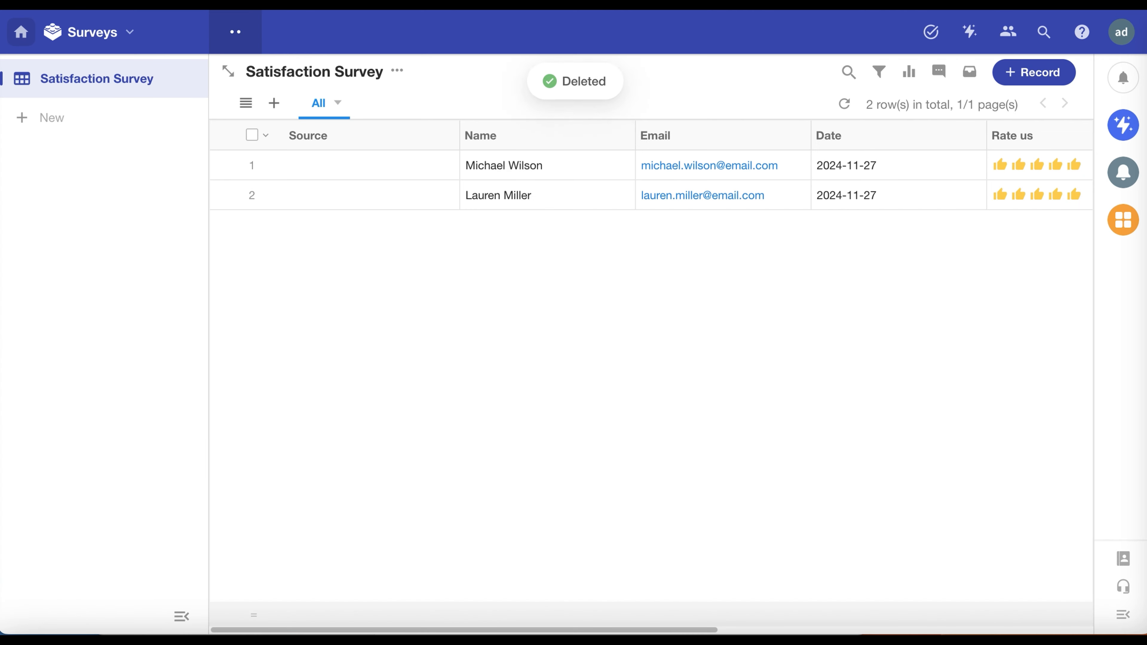
{"action": "left_click", "coordinate": [845, 106]}
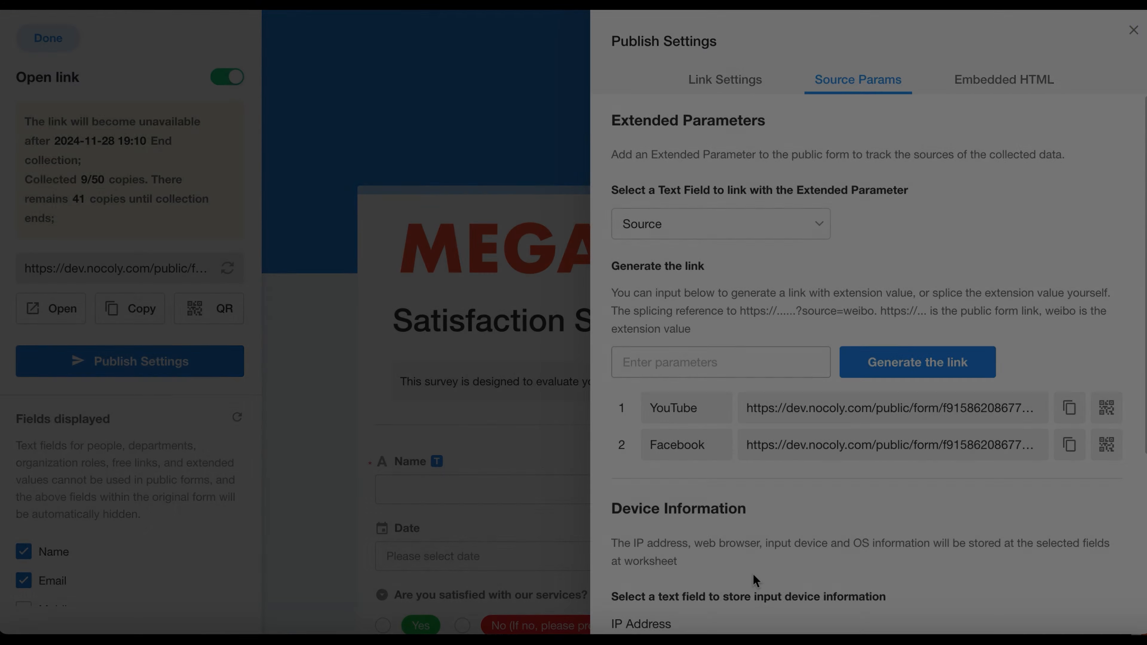
Step: Examine the Device Information settings and the fields available for IP Address without selecting any, and display the form's embedded HTML code
{"action": "scroll", "coordinate": [772, 564], "scroll_direction": "down", "scroll_amount": 4}
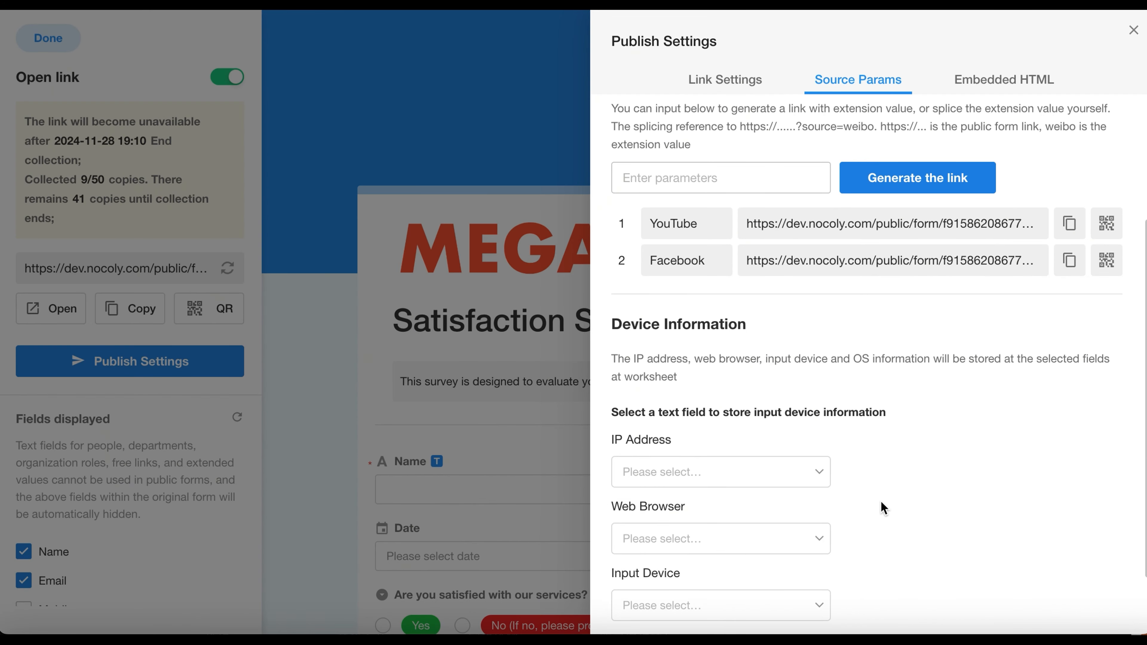
{"action": "scroll", "coordinate": [889, 498], "scroll_direction": "down", "scroll_amount": 1}
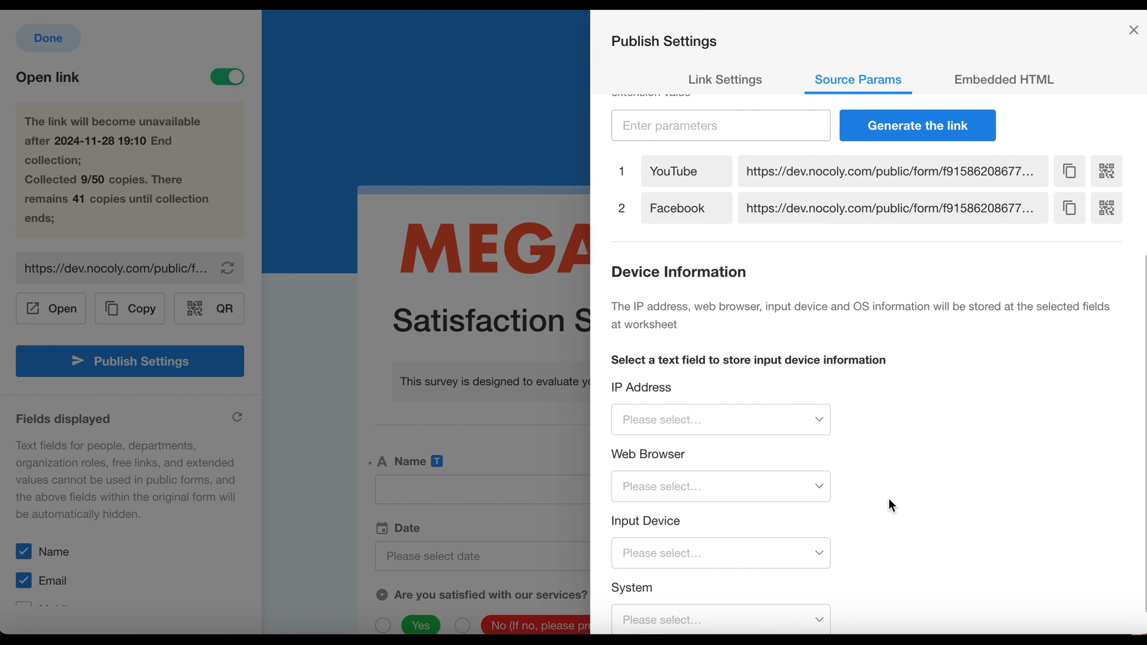
{"action": "left_click", "coordinate": [755, 427]}
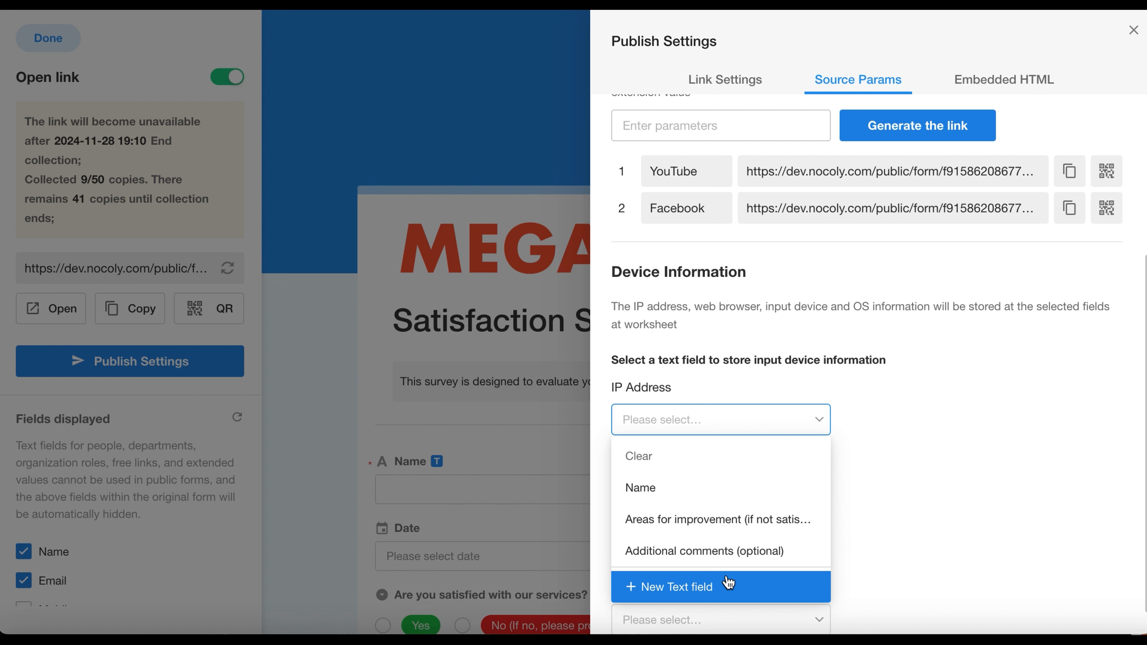
{"action": "left_click", "coordinate": [902, 469]}
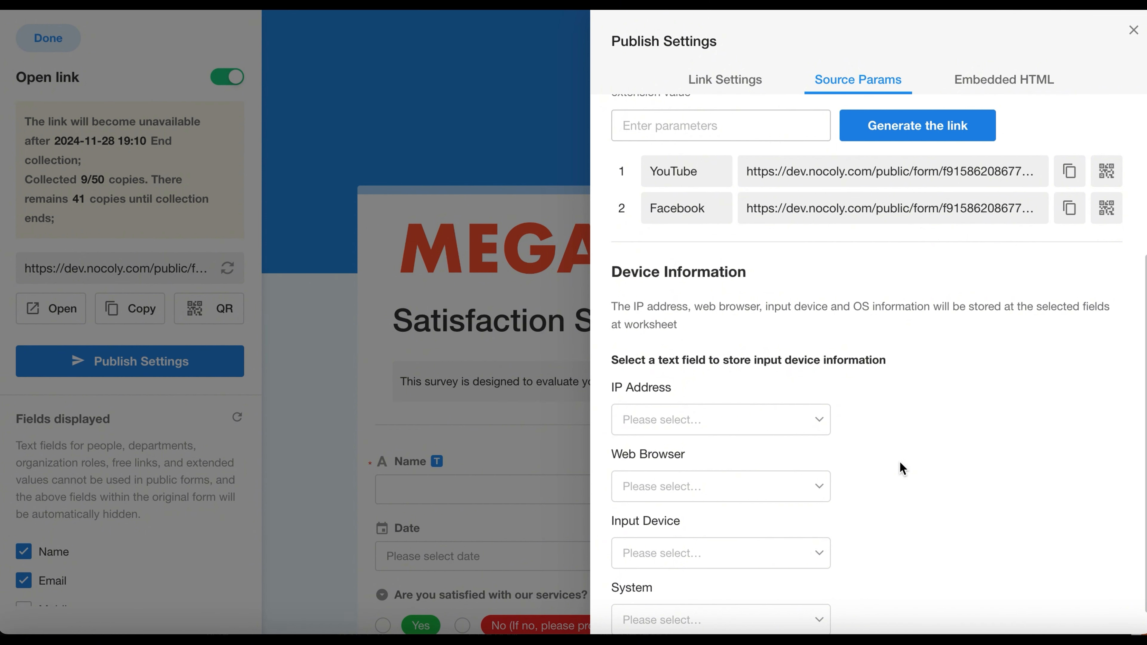
{"action": "left_click", "coordinate": [1013, 72]}
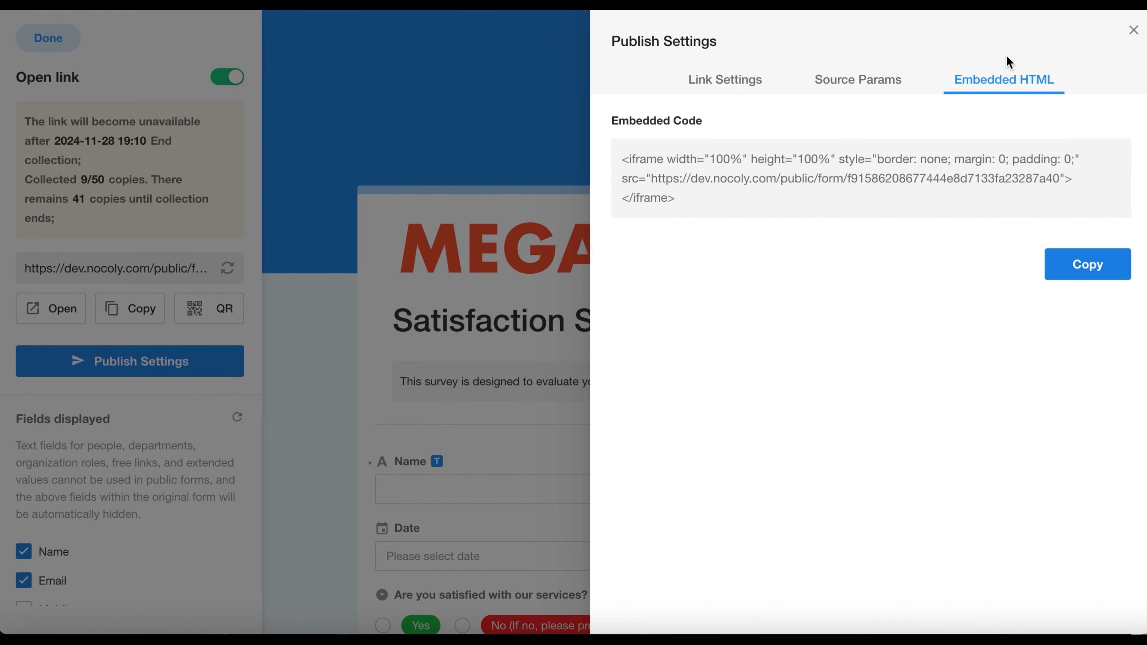